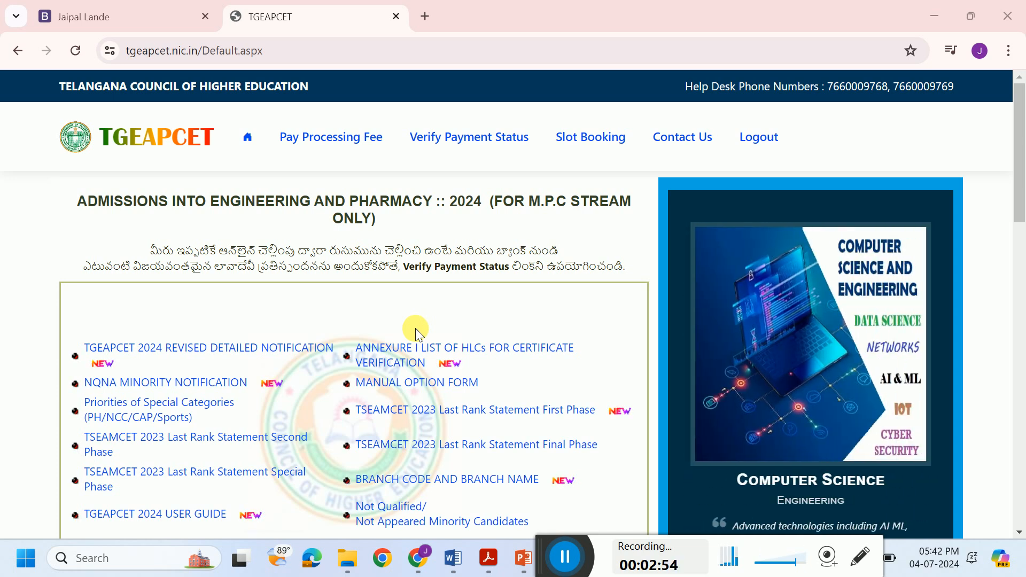
# Open the Pay Processing Fee page, review its payment instructions, and go to the Verify Payment Status page
pyautogui.click(351, 150)
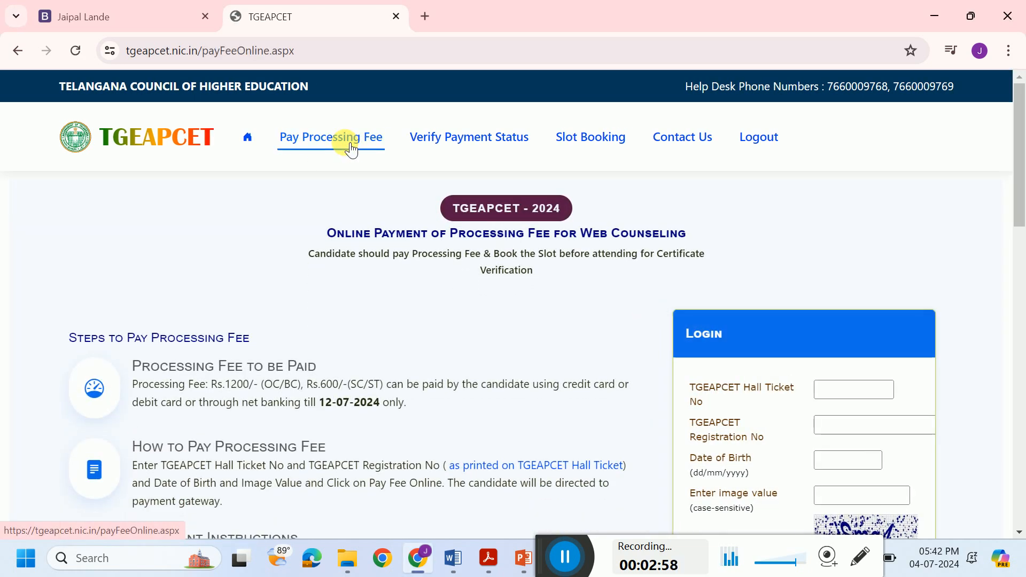
pyautogui.scroll(-2, 396, 140)
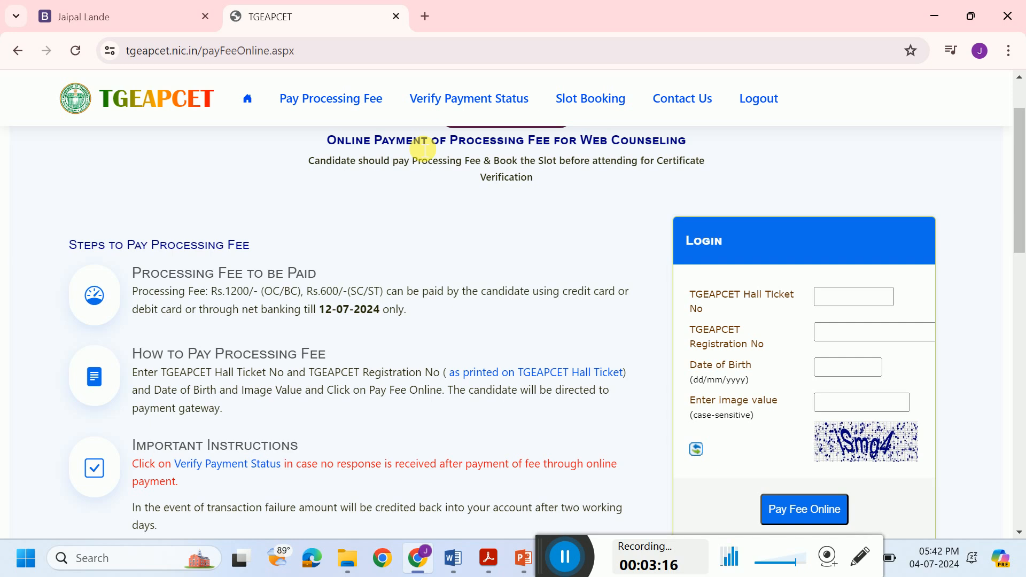
pyautogui.click(447, 101)
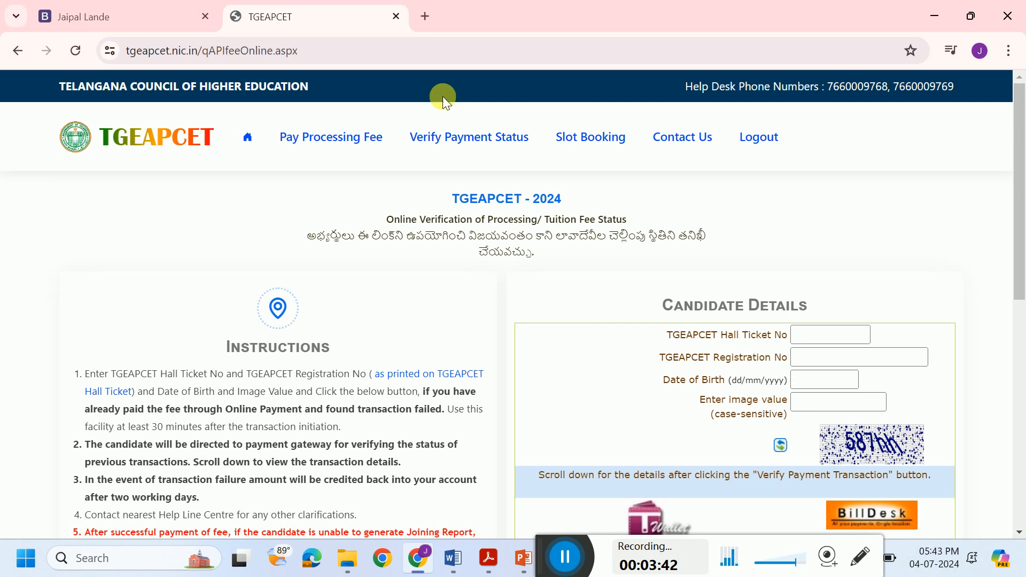
# Zoom in on the TG CET Admissions contact details in the page footer, circle them, and return to the unzoomed page
pyautogui.scroll(-10, 443, 96)
pyautogui.hotkey('ctrl', '1')
pyautogui.click(49, 404)
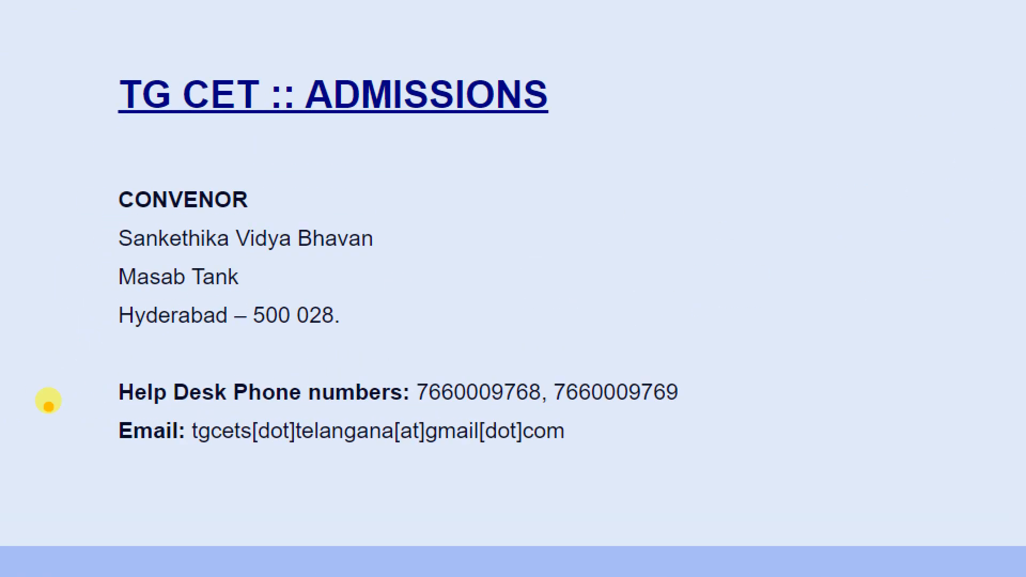
pyautogui.moveTo(250, 130)
pyautogui.mouseDown()
pyautogui.moveTo(1, 325)
pyautogui.moveTo(1, 210)
pyautogui.mouseUp()
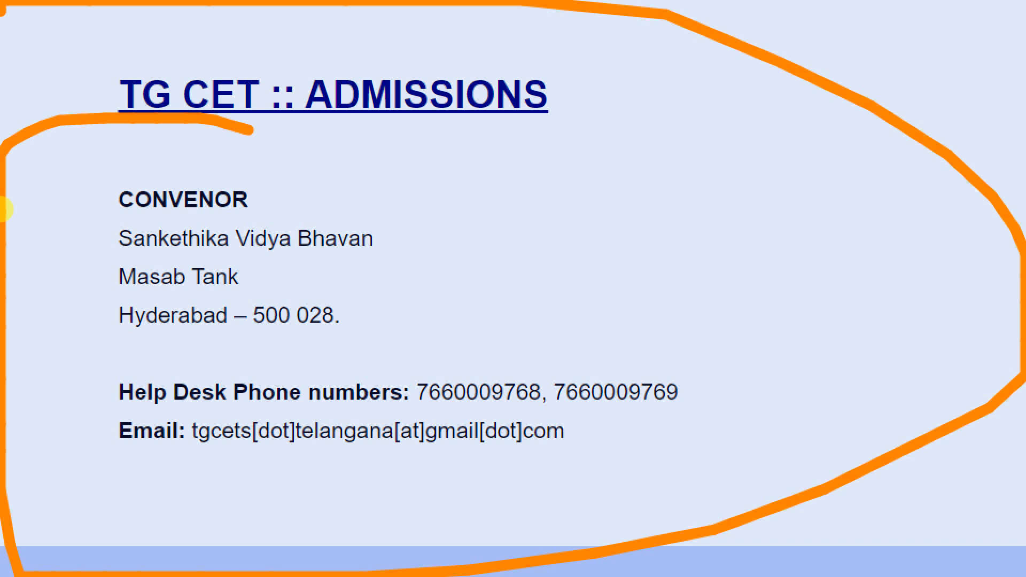
pyautogui.press('Escape')
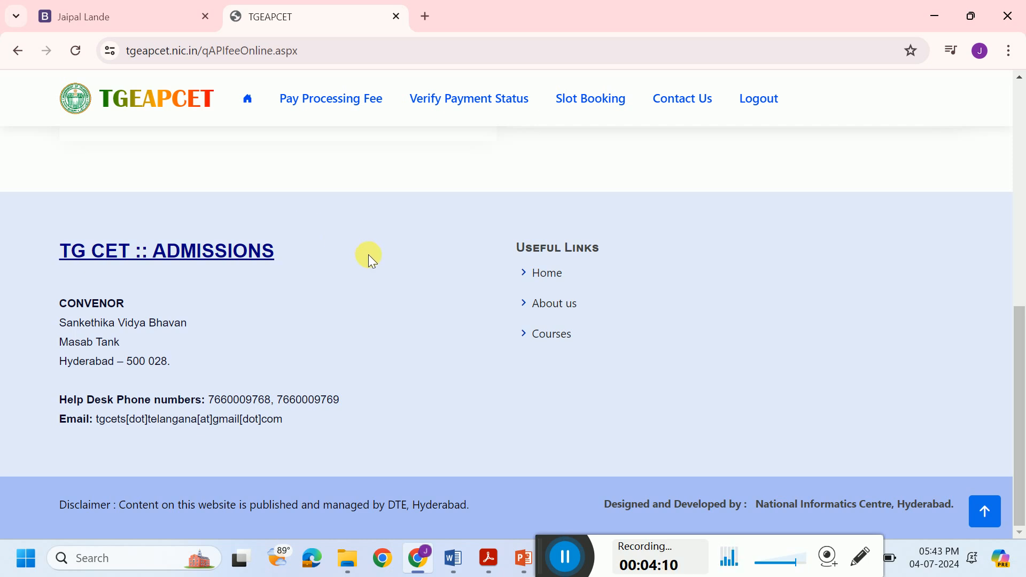
pyautogui.scroll(10, 361, 256)
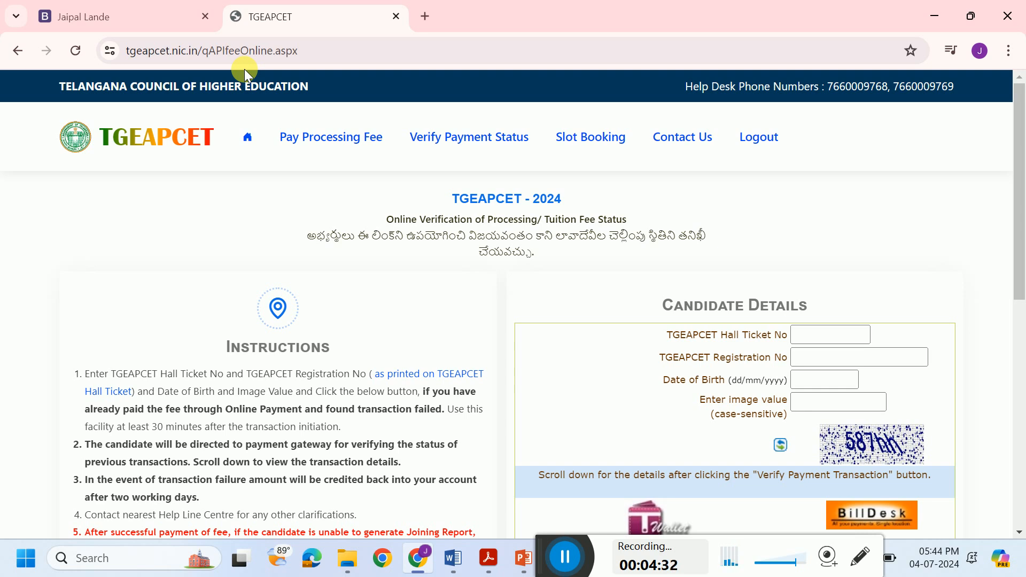
# Switch to SLot Booking.pptx in PowerPoint and go from slide 3 to slide 5 with the candidate's basic information form
pyautogui.click(524, 558)
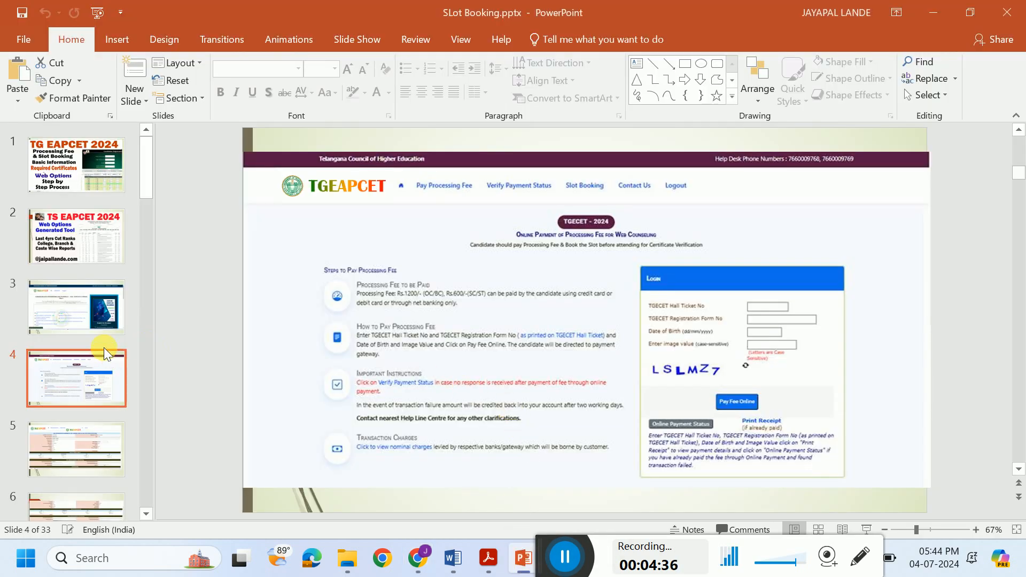
pyautogui.click(74, 310)
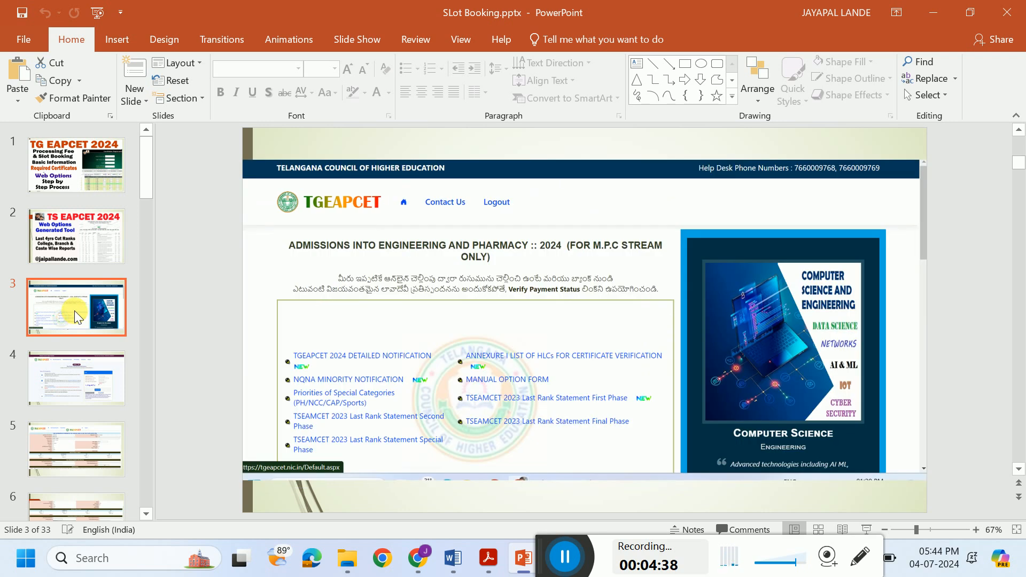
pyautogui.press('Down')
pyautogui.press('Down')
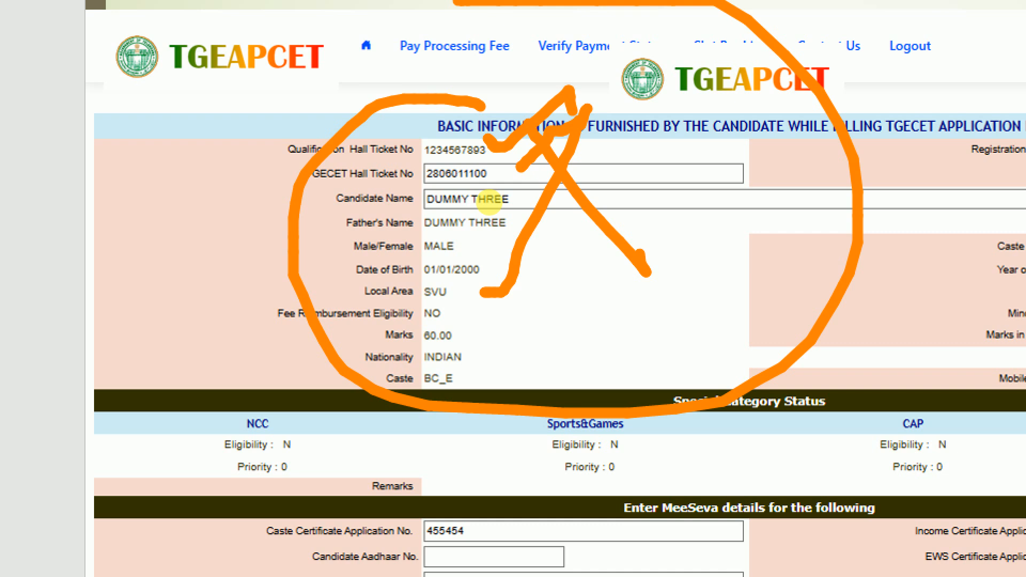
# Mark the Fee Reimbursement Eligibility row and circle the NCC, Sports&Games and CAP categories on the zoomed form
pyautogui.moveTo(286, 316); pyautogui.dragTo(190, 363)
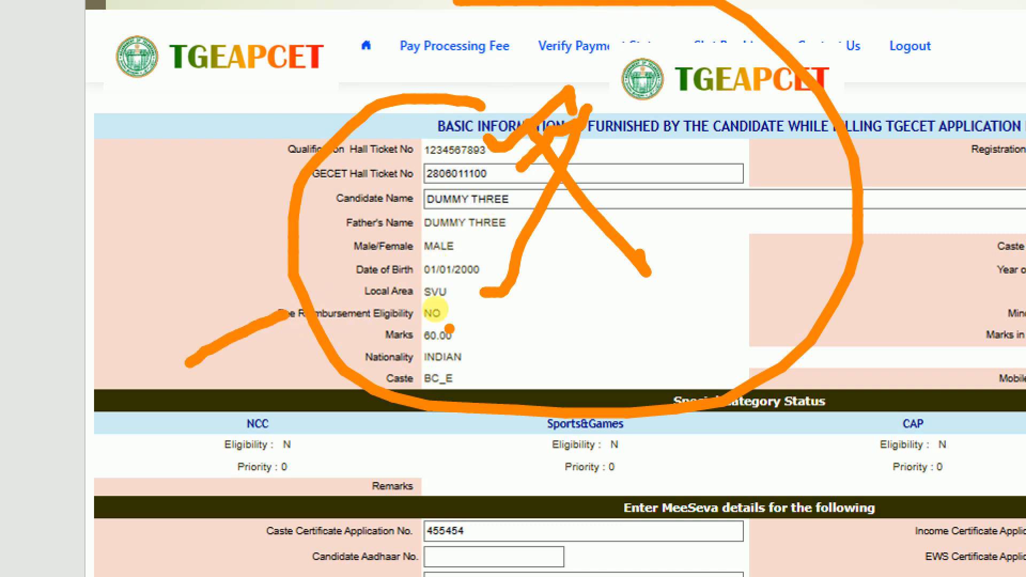
pyautogui.moveTo(452, 321); pyautogui.dragTo(537, 316)
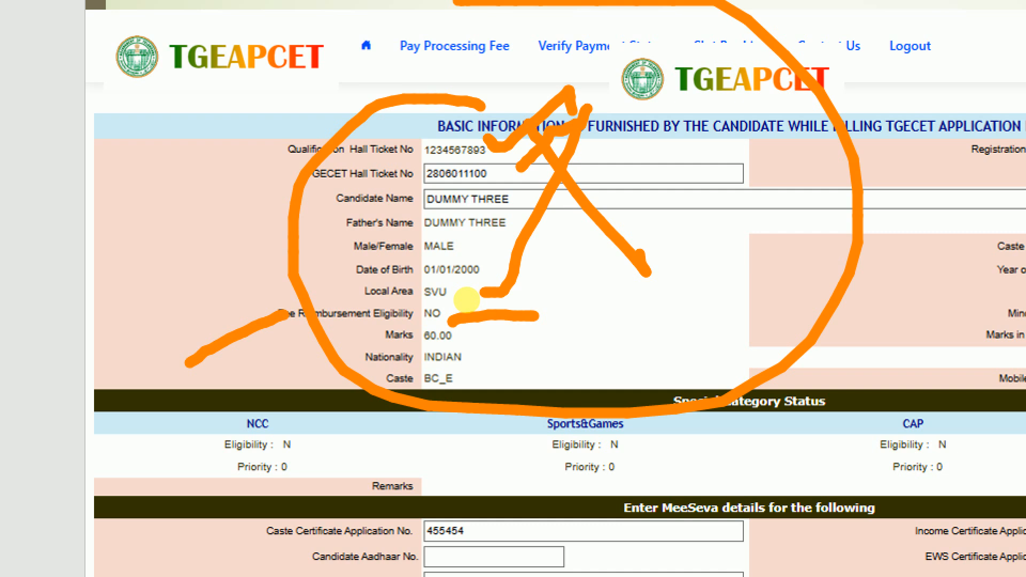
pyautogui.moveTo(337, 374)
pyautogui.mouseDown()
pyautogui.moveTo(347, 471)
pyautogui.moveTo(350, 397)
pyautogui.mouseUp()
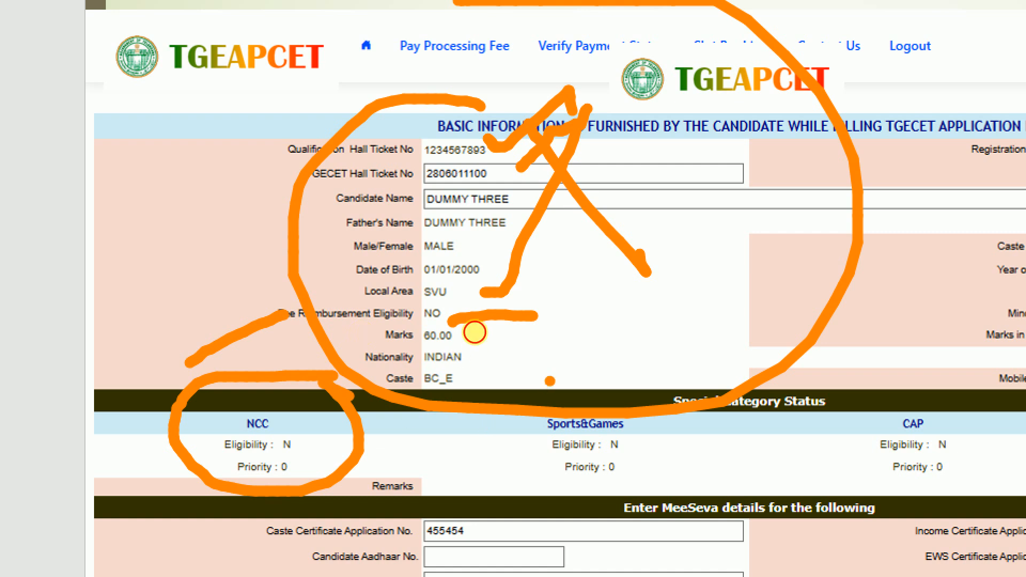
pyautogui.moveTo(550, 381); pyautogui.dragTo(638, 361)
pyautogui.moveTo(941, 361)
pyautogui.mouseDown()
pyautogui.moveTo(810, 485)
pyautogui.moveTo(852, 340)
pyautogui.mouseUp()
pyautogui.click(855, 353)
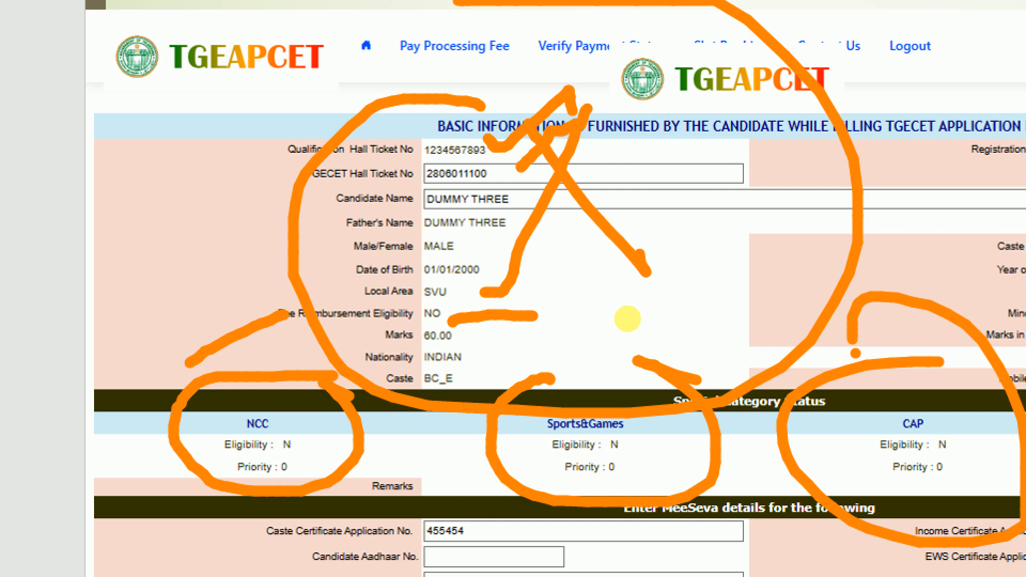
pyautogui.press('Escape')
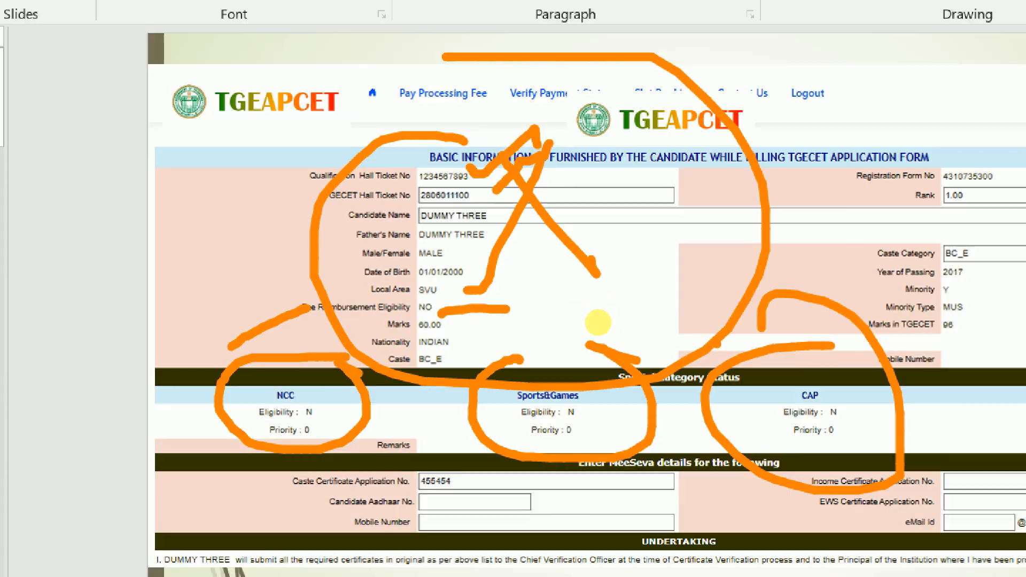
# Zoom in on the lower part of the form and circle both groups of MeeSeva detail fields
pyautogui.hotkey('ctrl', '1')
pyautogui.click(548, 462)
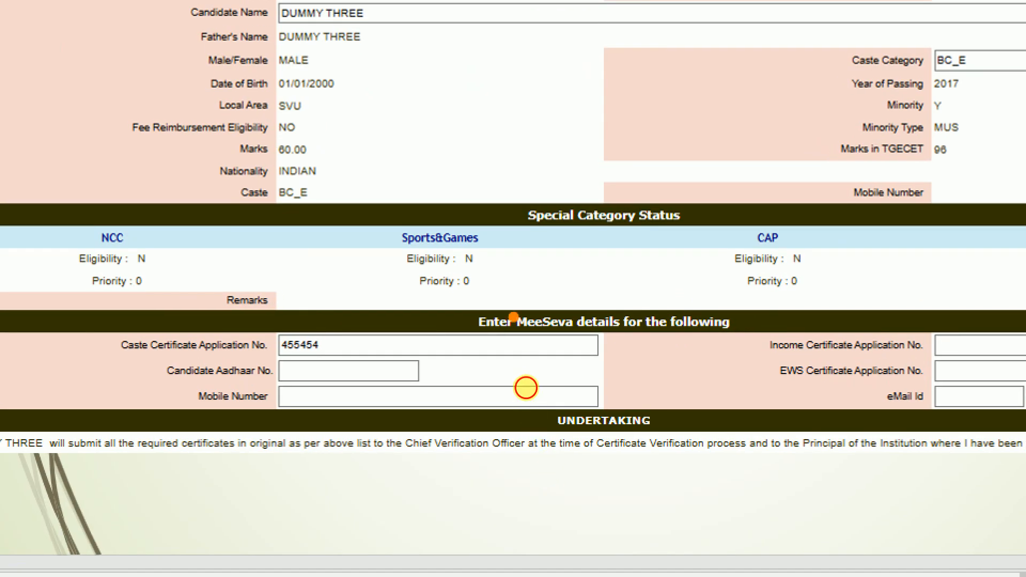
pyautogui.moveTo(508, 306)
pyautogui.mouseDown()
pyautogui.moveTo(336, 230)
pyautogui.moveTo(308, 256)
pyautogui.mouseUp()
pyautogui.moveTo(796, 230); pyautogui.dragTo(861, 244)
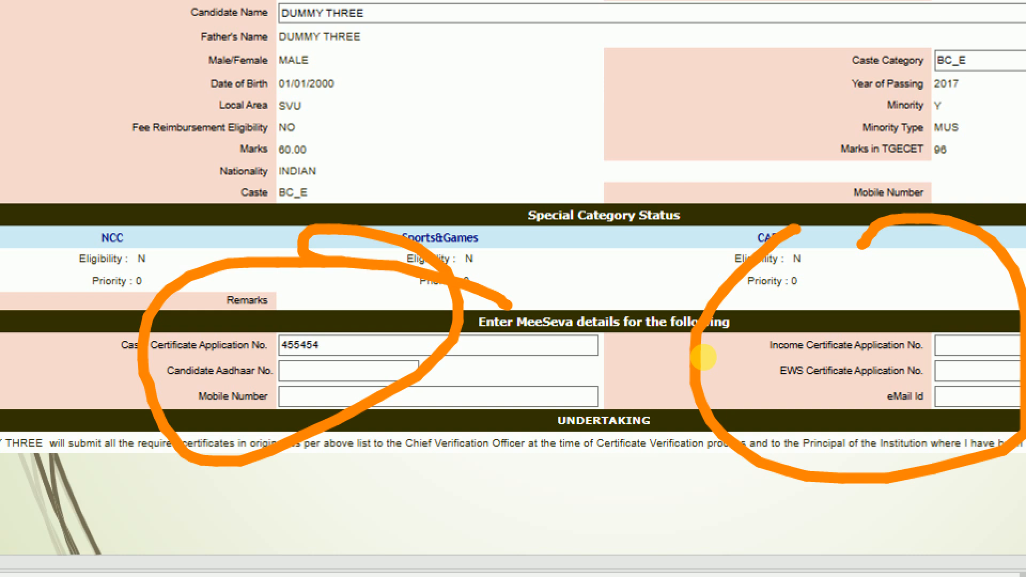
pyautogui.moveTo(939, 348); pyautogui.dragTo(837, 252)
pyautogui.moveTo(724, 223); pyautogui.dragTo(783, 172)
pyautogui.moveTo(662, 321); pyautogui.dragTo(651, 310)
pyautogui.moveTo(667, 296); pyautogui.dragTo(690, 308)
pyautogui.moveTo(686, 283); pyautogui.dragTo(701, 283)
pyautogui.moveTo(698, 289); pyautogui.dragTo(702, 309)
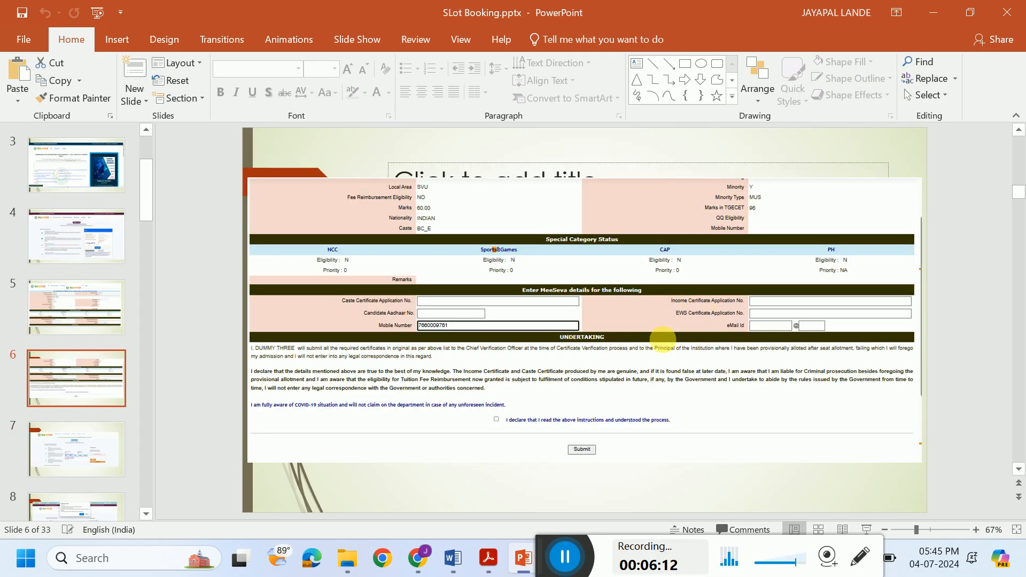
# Show slide 7 on paying the processing fee online, mark it up, and advance to slide 8 with the payment caution
pyautogui.press('pagedown')
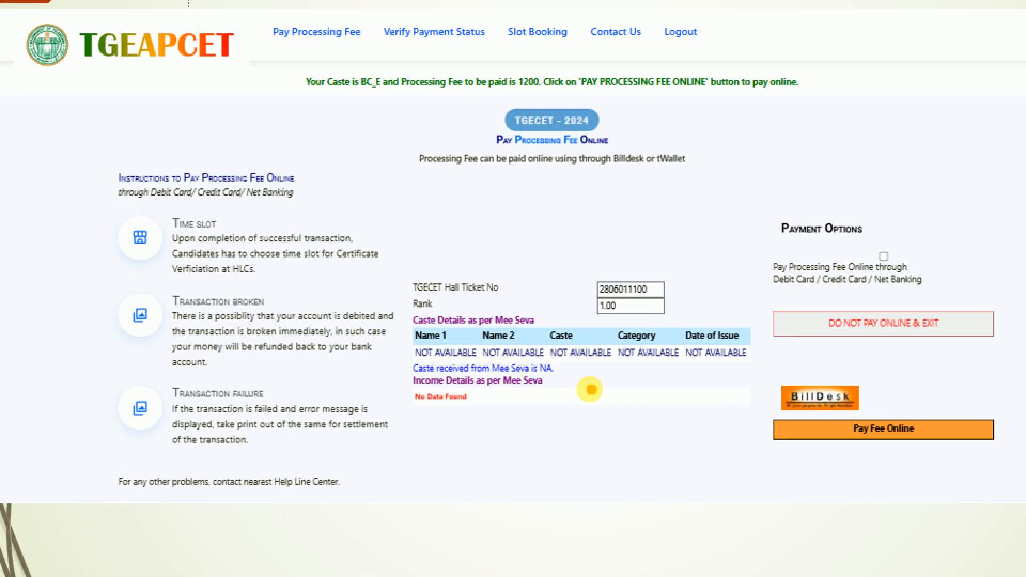
pyautogui.moveTo(572, 353)
pyautogui.mouseDown()
pyautogui.moveTo(488, 382)
pyautogui.moveTo(783, 348)
pyautogui.moveTo(488, 317)
pyautogui.mouseUp()
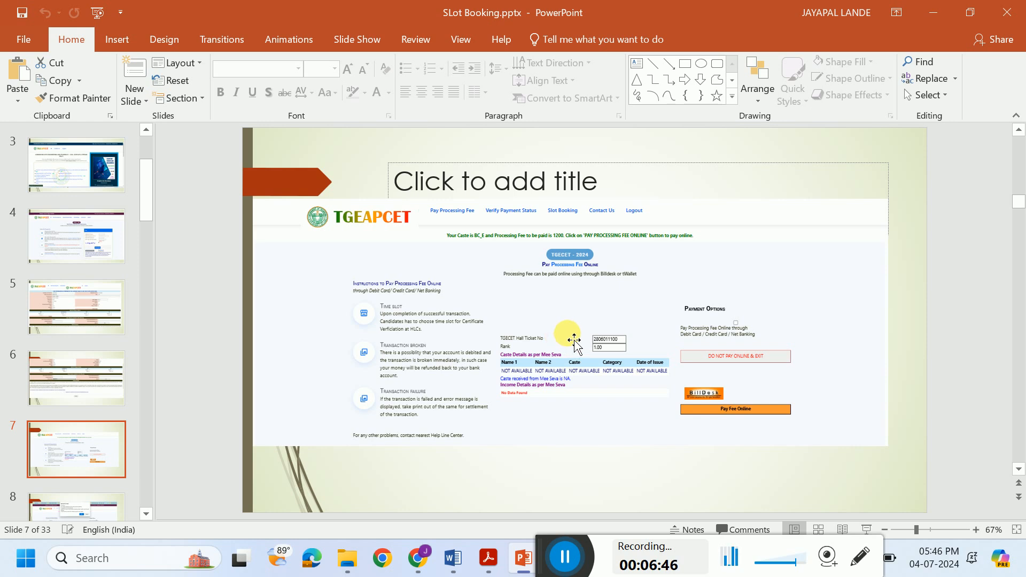
pyautogui.scroll(-1, 570, 341)
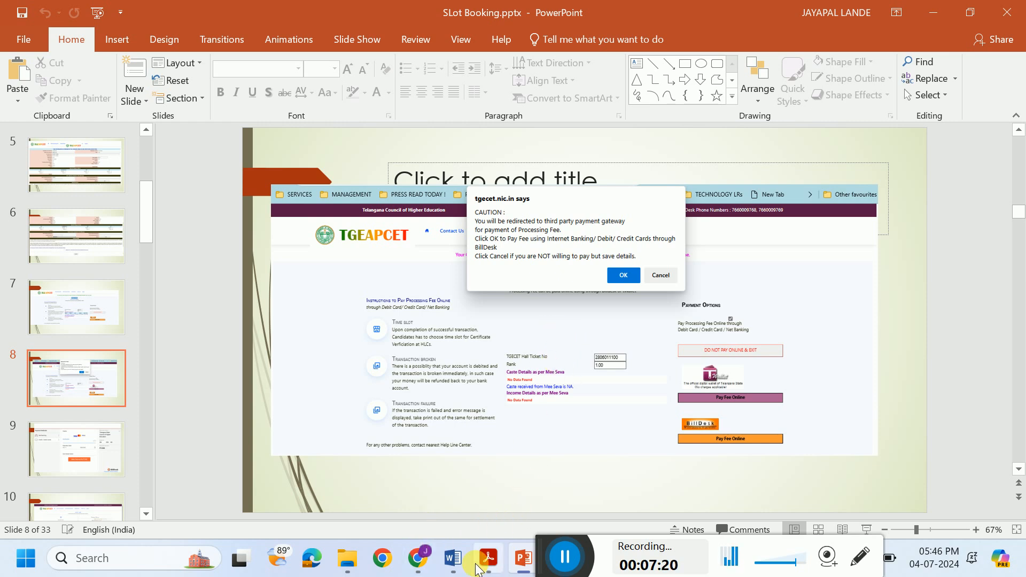
# Switch to Chrome, open the Slot Booking page, and bring its receipt and available slots options into view
pyautogui.click(416, 534)
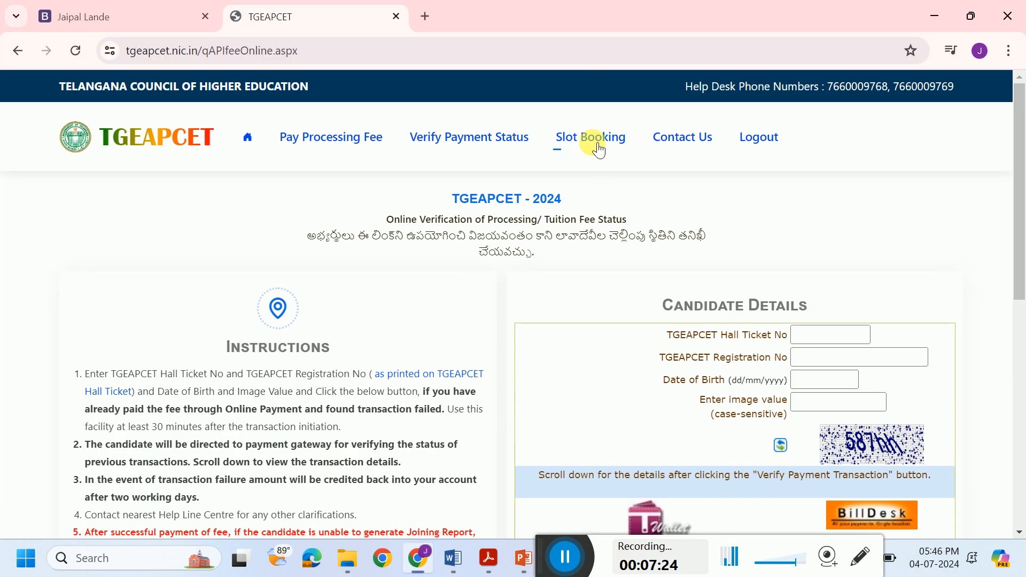
pyautogui.click(593, 142)
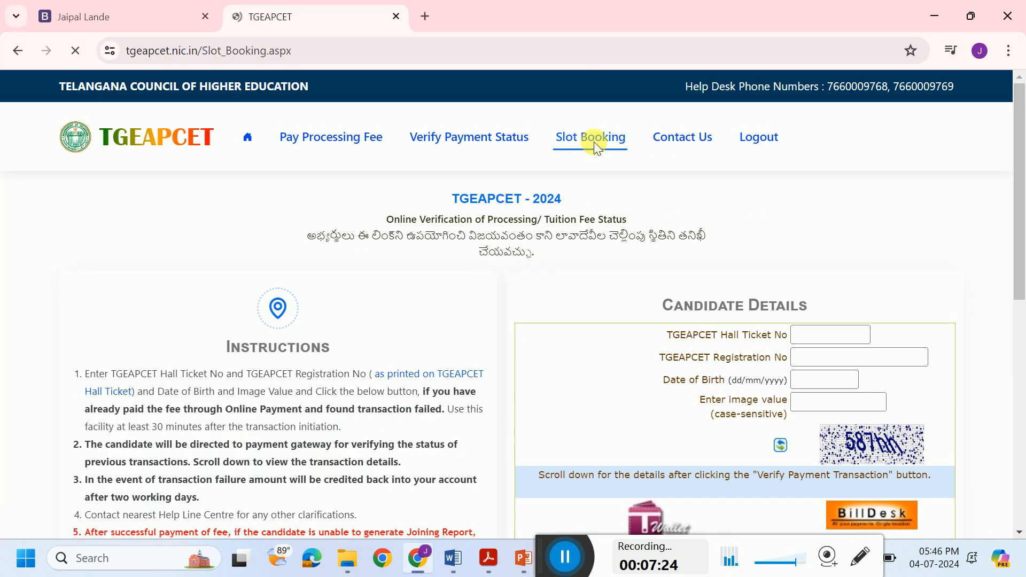
pyautogui.scroll(-5, 607, 190)
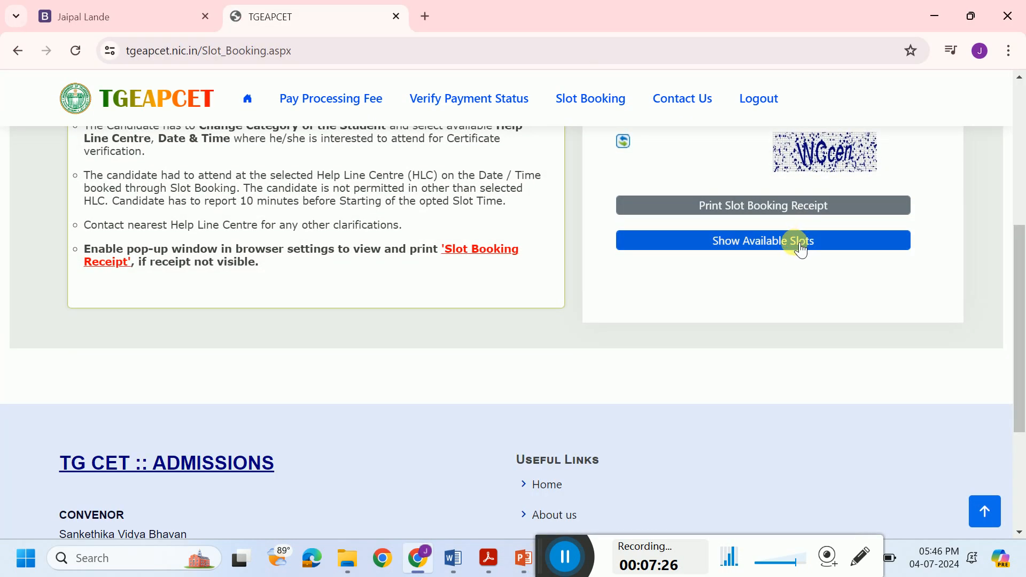
pyautogui.scroll(3, 811, 284)
pyautogui.scroll(-2, 802, 316)
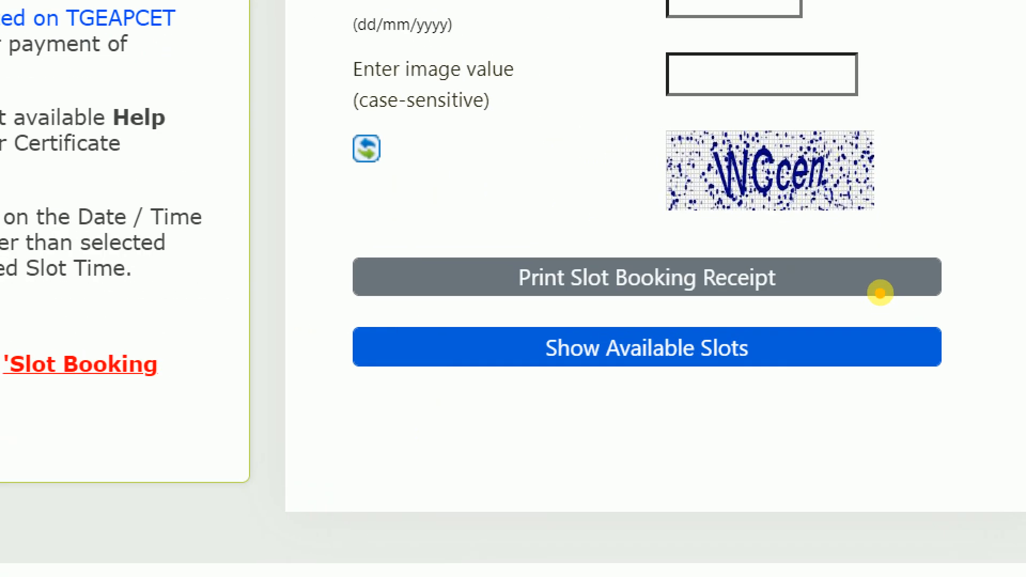
# Circle Print Slot Booking Receipt on the zoomed page and draw pointing strokes around the slot options and instructions
pyautogui.moveTo(873, 254)
pyautogui.mouseDown()
pyautogui.moveTo(724, 225)
pyautogui.moveTo(721, 293)
pyautogui.moveTo(863, 264)
pyautogui.moveTo(730, 153)
pyautogui.mouseUp()
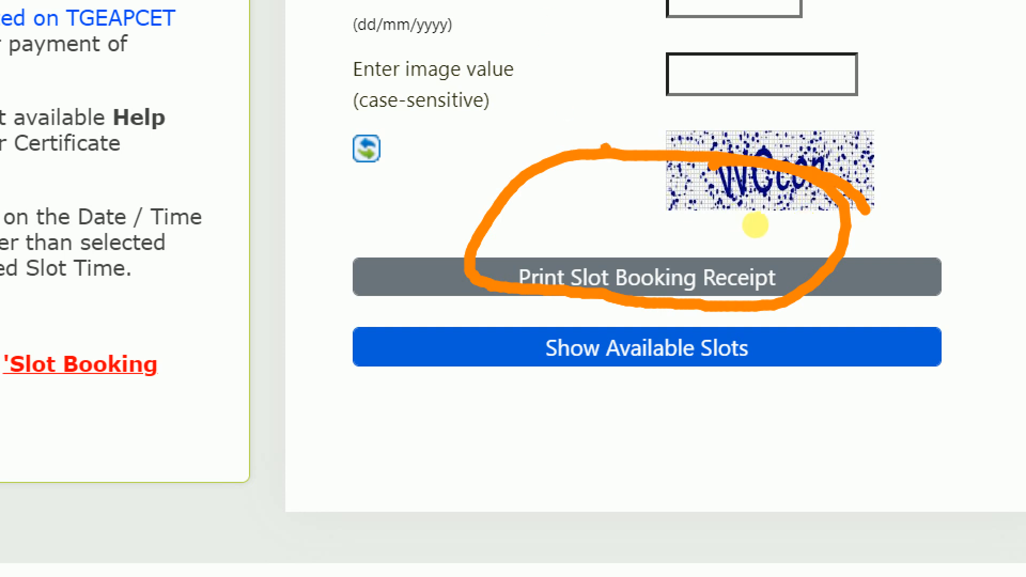
pyautogui.moveTo(744, 257)
pyautogui.mouseDown()
pyautogui.moveTo(775, 305)
pyautogui.moveTo(813, 420)
pyautogui.mouseUp()
pyautogui.moveTo(288, 256)
pyautogui.mouseDown()
pyautogui.moveTo(334, 309)
pyautogui.moveTo(372, 315)
pyautogui.mouseUp()
pyautogui.moveTo(244, 380); pyautogui.dragTo(343, 226)
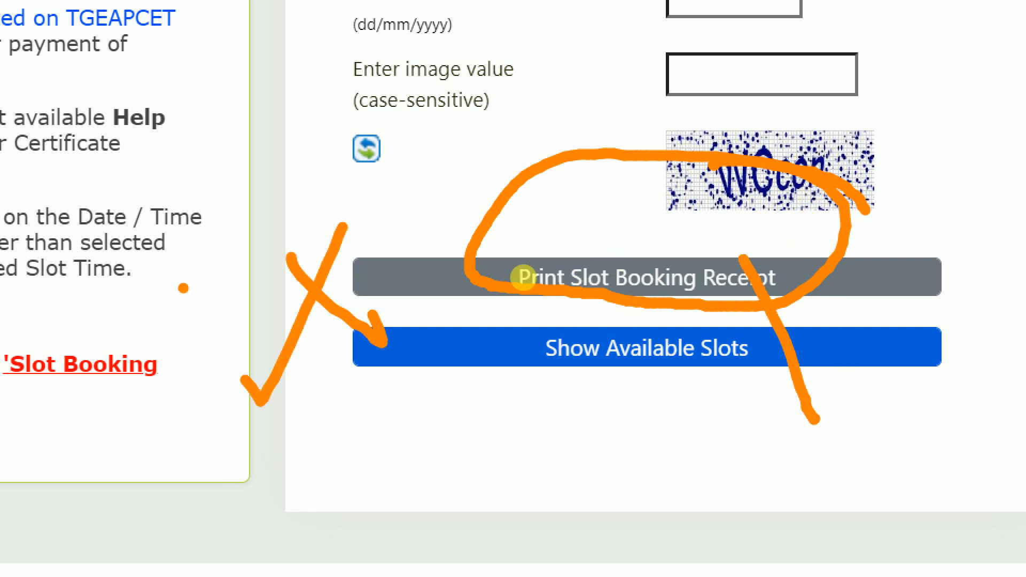
pyautogui.moveTo(105, 241); pyautogui.dragTo(367, 83)
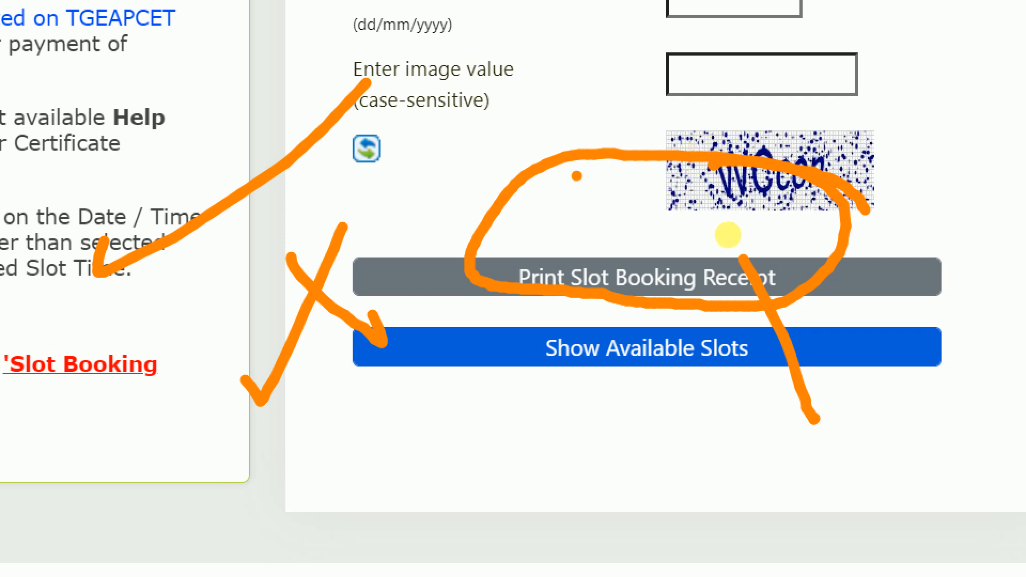
pyautogui.press('Escape')
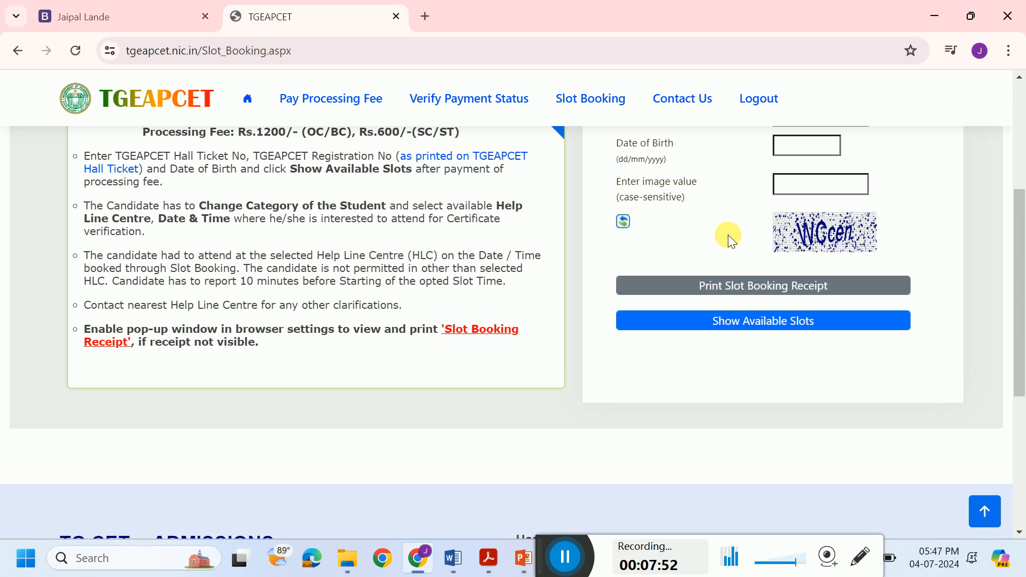
# Switch to the NEET UG Guidance website in the other browser tab and open its login page
pyautogui.click(149, 13)
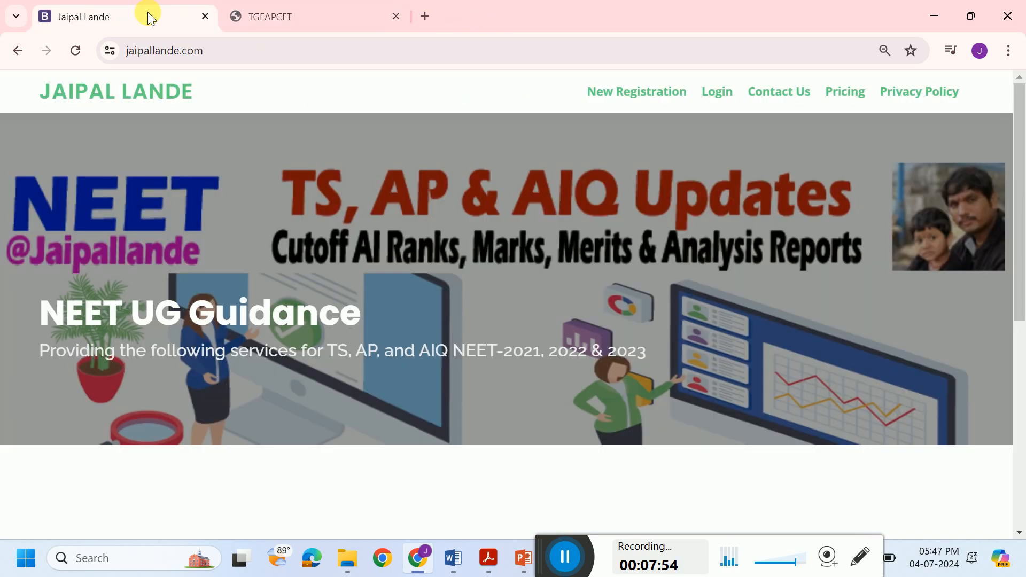
pyautogui.click(727, 94)
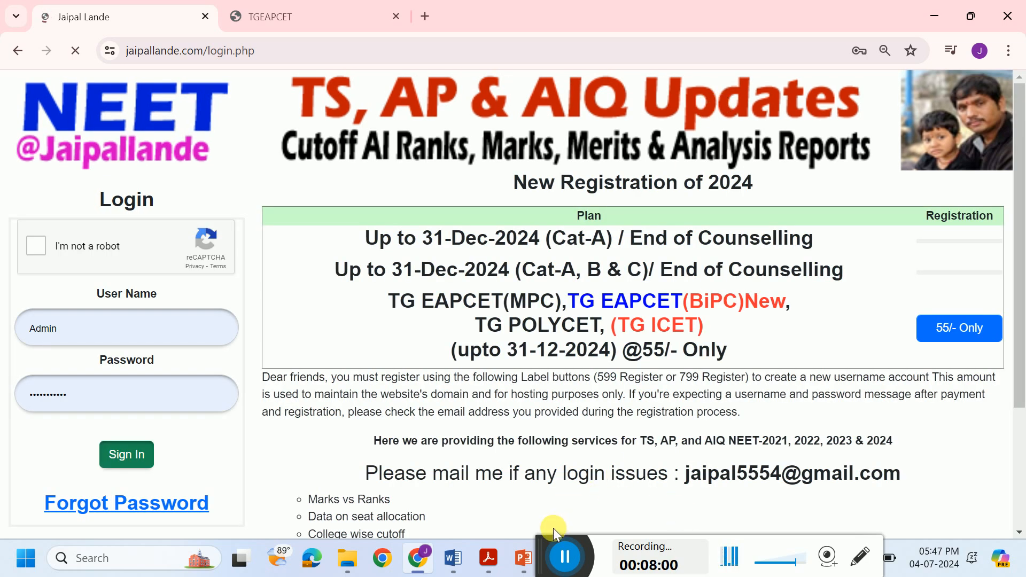
# Switch to Document1 in Word, circle the payee name above the QR code, and mark the contact number and team name
pyautogui.click(453, 556)
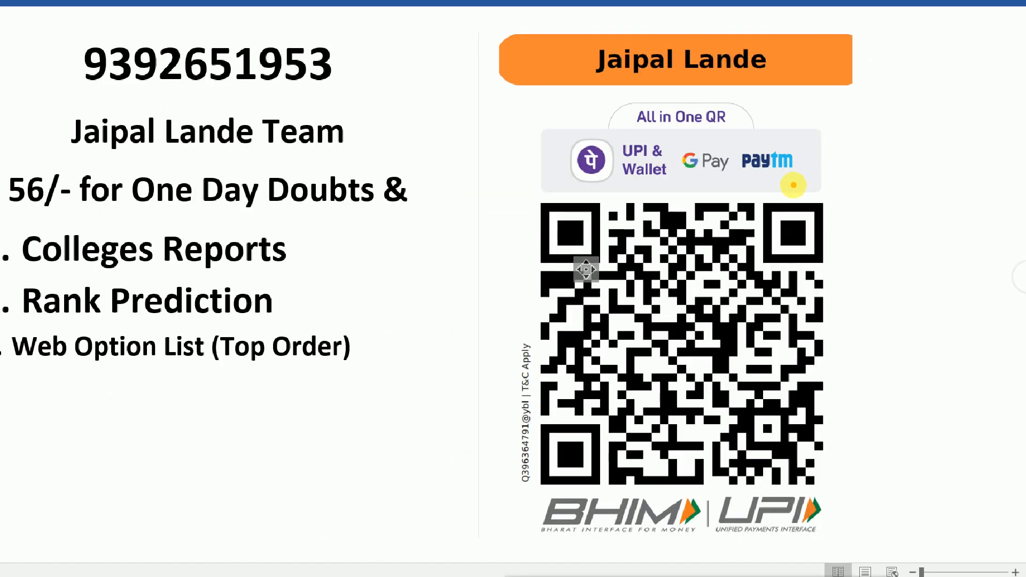
pyautogui.moveTo(781, 45)
pyautogui.mouseDown()
pyautogui.moveTo(636, 13)
pyautogui.moveTo(577, 41)
pyautogui.moveTo(614, 107)
pyautogui.moveTo(774, 95)
pyautogui.moveTo(763, 38)
pyautogui.mouseUp()
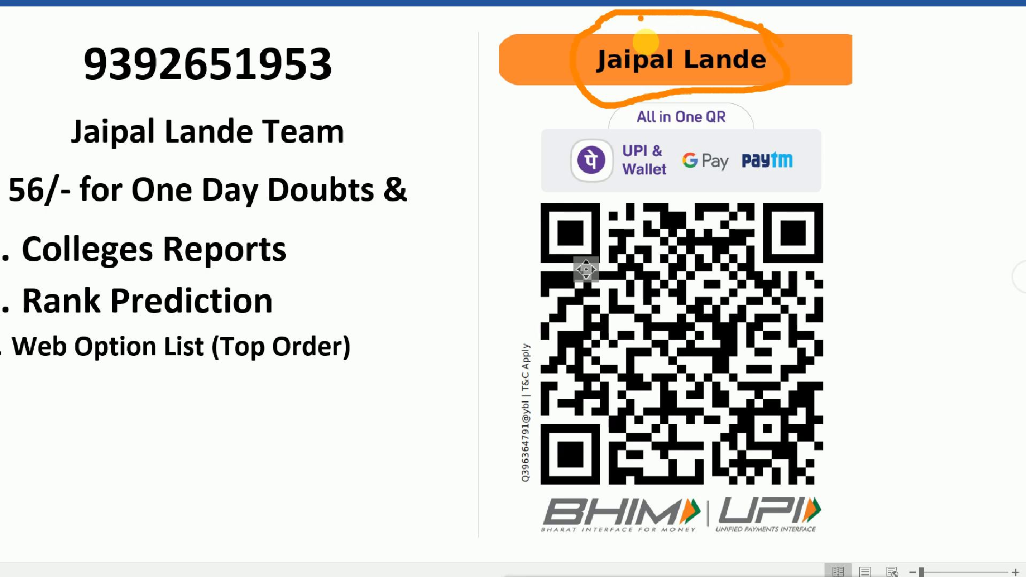
pyautogui.moveTo(526, 370)
pyautogui.mouseDown()
pyautogui.moveTo(494, 350)
pyautogui.moveTo(468, 111)
pyautogui.moveTo(363, 67)
pyautogui.moveTo(373, 42)
pyautogui.moveTo(344, 77)
pyautogui.moveTo(409, 105)
pyautogui.mouseUp()
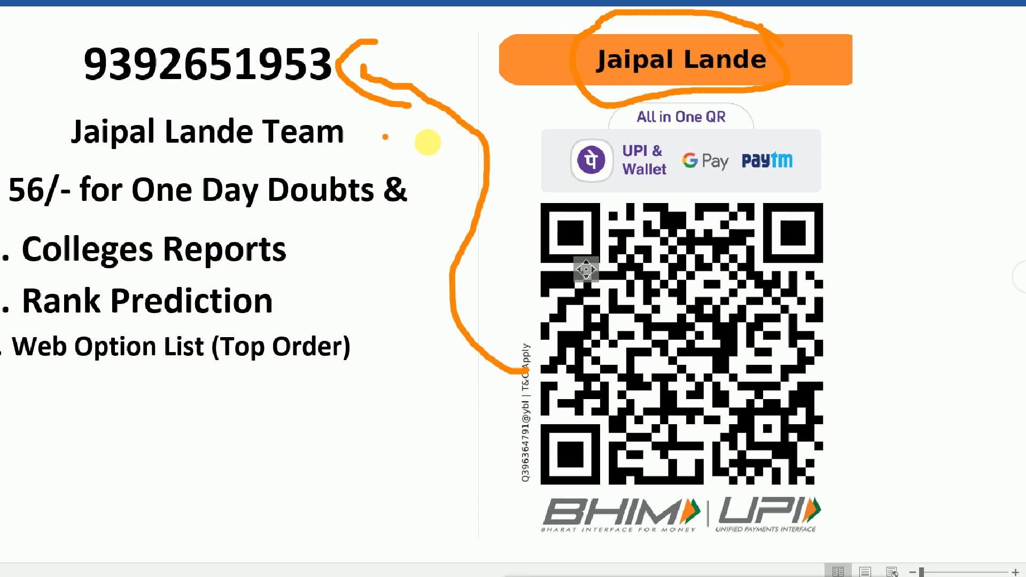
pyautogui.moveTo(369, 125)
pyautogui.mouseDown()
pyautogui.moveTo(379, 137)
pyautogui.moveTo(442, 111)
pyautogui.mouseUp()
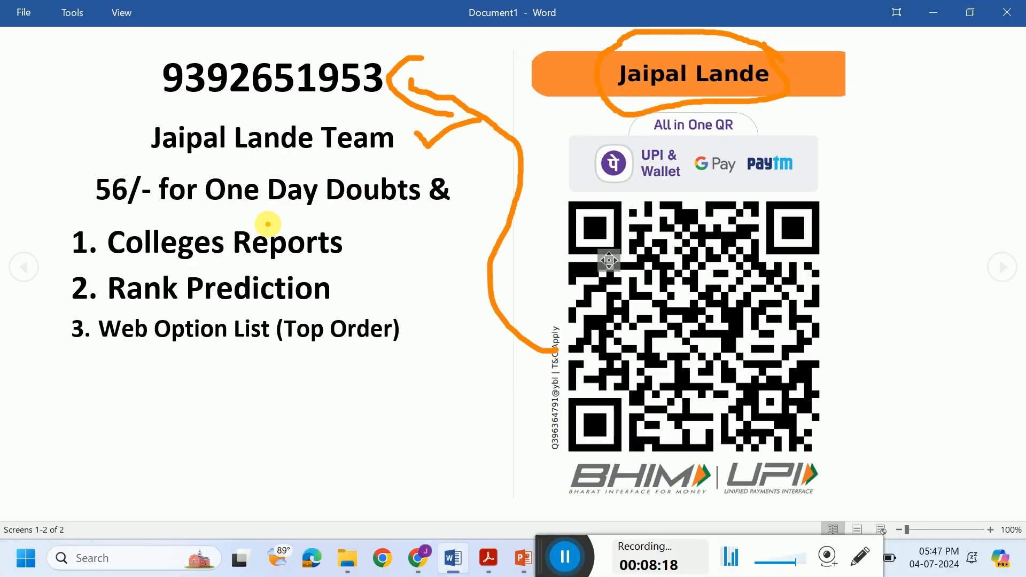
# Draw strokes beside the team name and 56/- offer, and link the QR code to the services list
pyautogui.moveTo(103, 145)
pyautogui.mouseDown()
pyautogui.moveTo(87, 154)
pyautogui.moveTo(96, 208)
pyautogui.moveTo(126, 151)
pyautogui.mouseUp()
pyautogui.moveTo(85, 176)
pyautogui.mouseDown()
pyautogui.moveTo(113, 66)
pyautogui.moveTo(131, 73)
pyautogui.moveTo(124, 111)
pyautogui.mouseUp()
pyautogui.moveTo(545, 406)
pyautogui.mouseDown()
pyautogui.moveTo(426, 461)
pyautogui.moveTo(68, 203)
pyautogui.moveTo(85, 193)
pyautogui.moveTo(68, 230)
pyautogui.mouseUp()
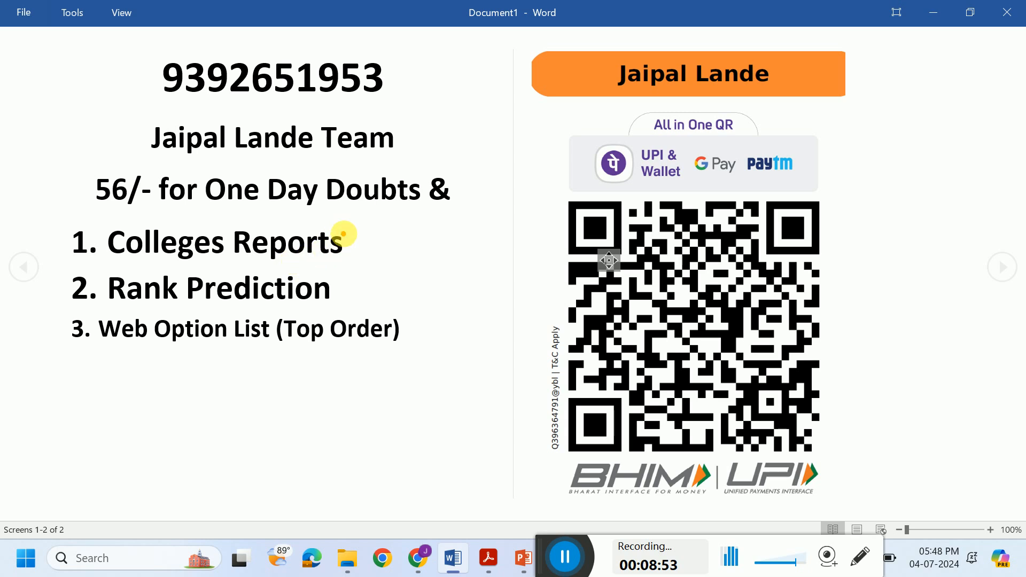
# Write 5 beside Colleges Reports, mark Rank Prediction and Web Option List, circle the whole offer, and mark the contact number
pyautogui.moveTo(344, 240)
pyautogui.mouseDown()
pyautogui.moveTo(401, 227)
pyautogui.moveTo(400, 244)
pyautogui.moveTo(414, 217)
pyautogui.mouseUp()
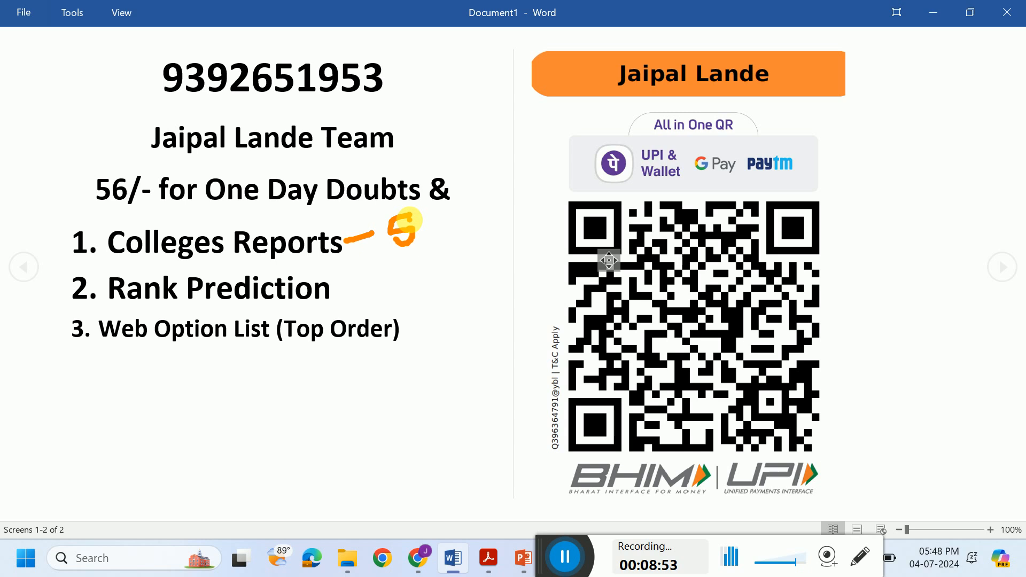
pyautogui.moveTo(353, 287); pyautogui.dragTo(481, 267)
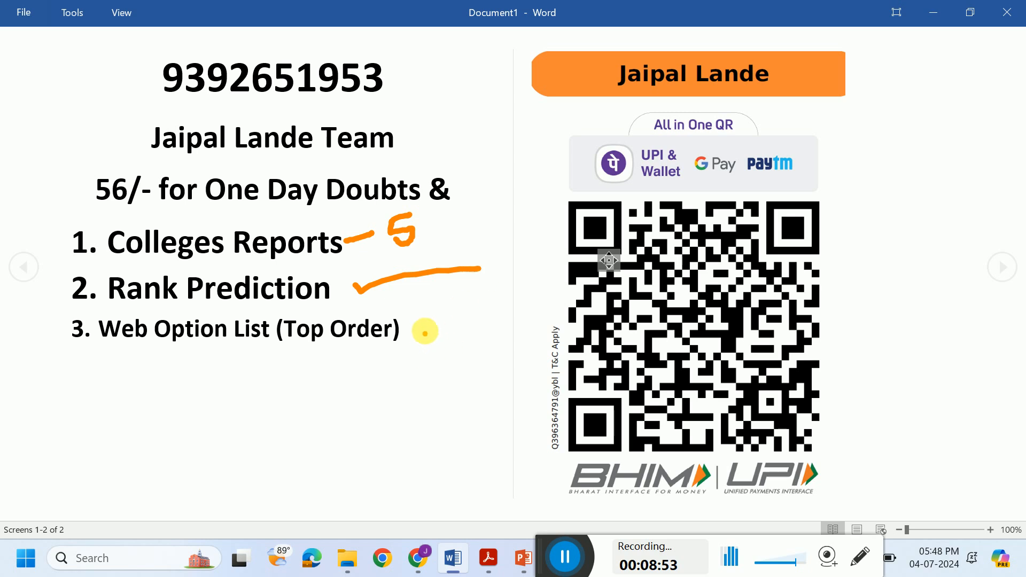
pyautogui.moveTo(424, 328)
pyautogui.mouseDown()
pyautogui.moveTo(306, 400)
pyautogui.moveTo(293, 380)
pyautogui.mouseUp()
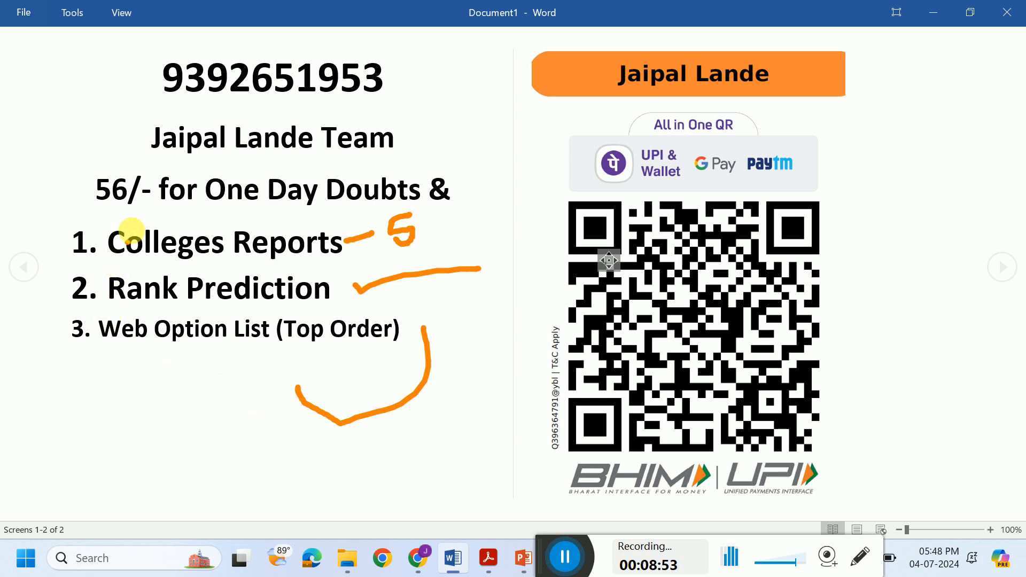
pyautogui.moveTo(118, 162)
pyautogui.mouseDown()
pyautogui.moveTo(101, 152)
pyautogui.moveTo(472, 401)
pyautogui.moveTo(413, 177)
pyautogui.mouseUp()
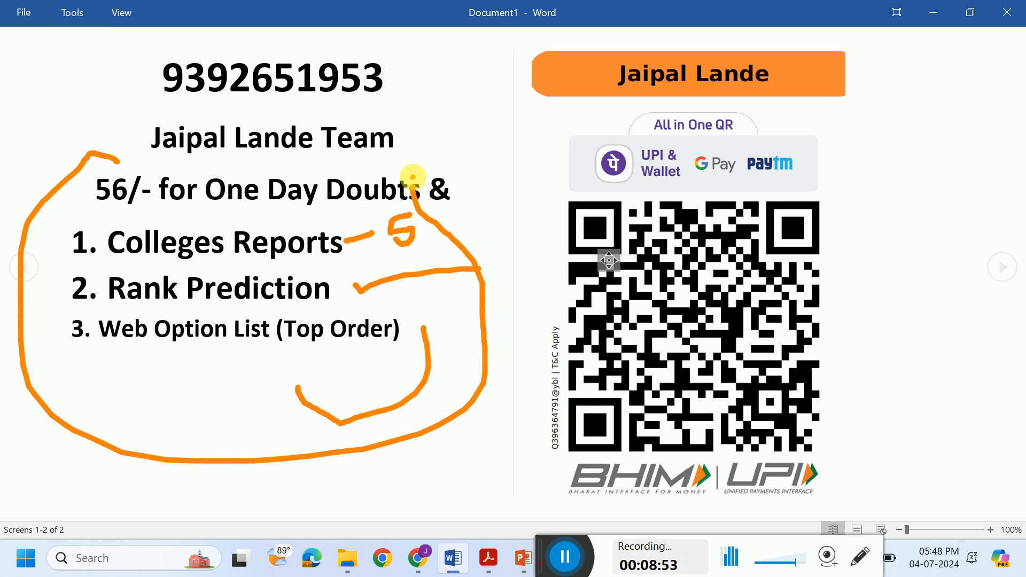
pyautogui.moveTo(396, 57)
pyautogui.mouseDown()
pyautogui.moveTo(458, 83)
pyautogui.moveTo(432, 89)
pyautogui.mouseUp()
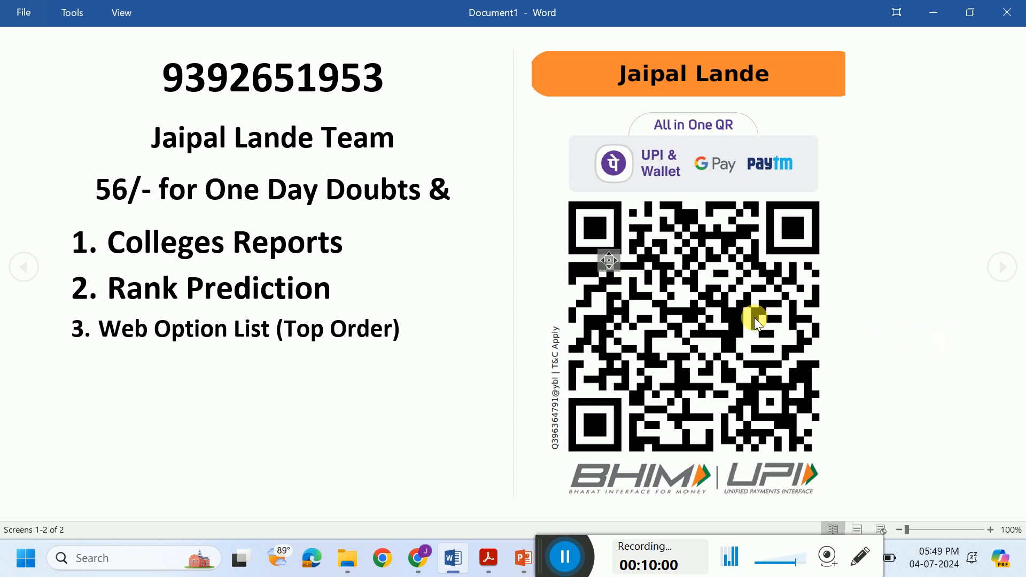
# Leave the reading view and look through the services list and the payment QR code page
pyautogui.press('Escape')
pyautogui.scroll(-10, 831, 389)
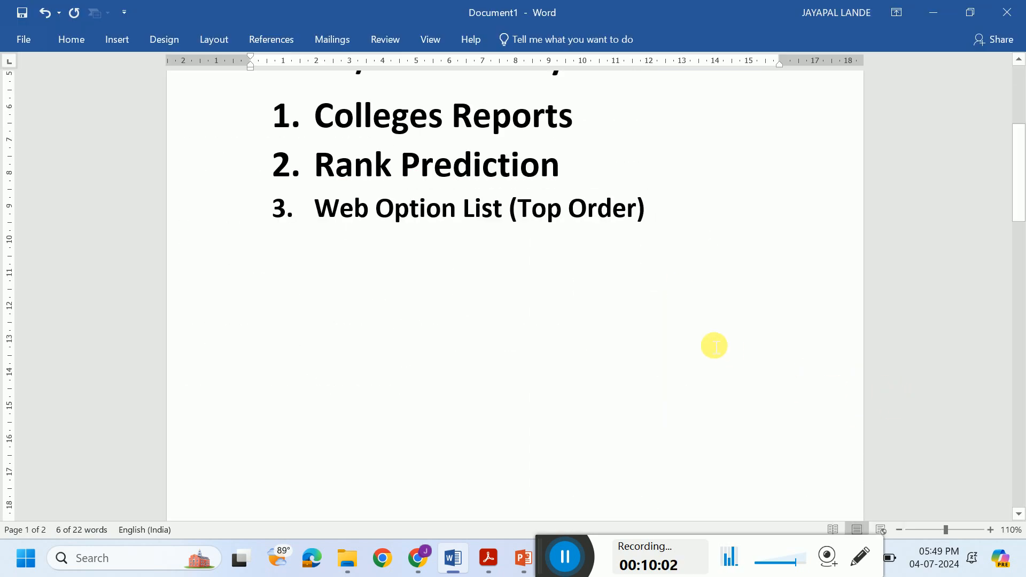
pyautogui.scroll(-5, 700, 369)
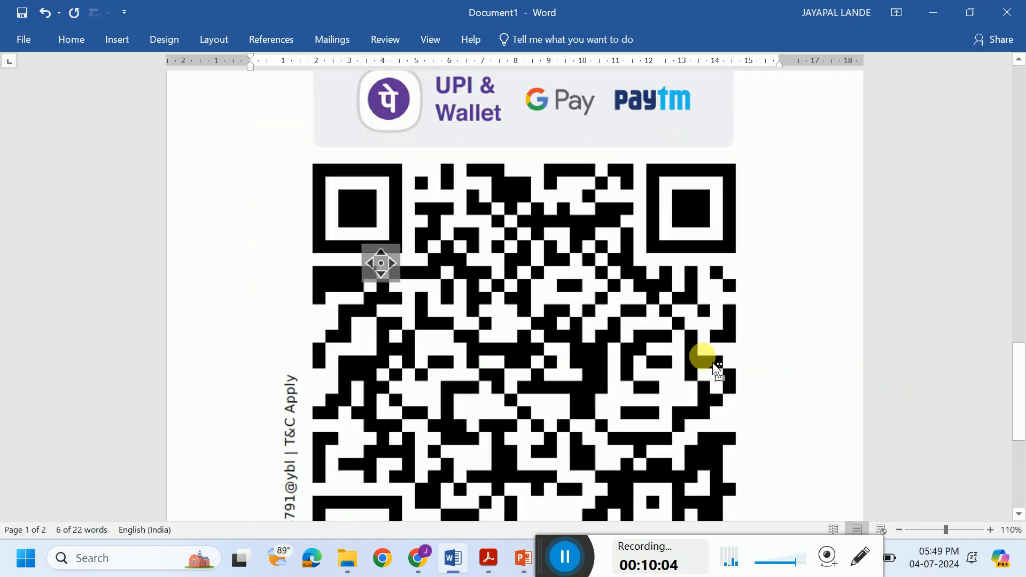
pyautogui.scroll(-8, 704, 355)
pyautogui.scroll(2, 753, 370)
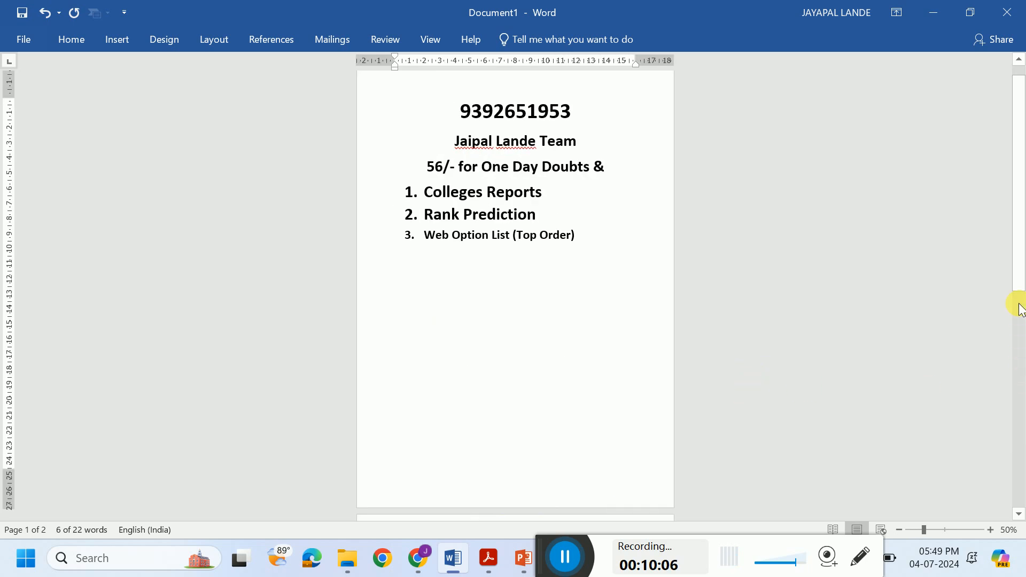
pyautogui.moveTo(1020, 291); pyautogui.dragTo(1021, 415)
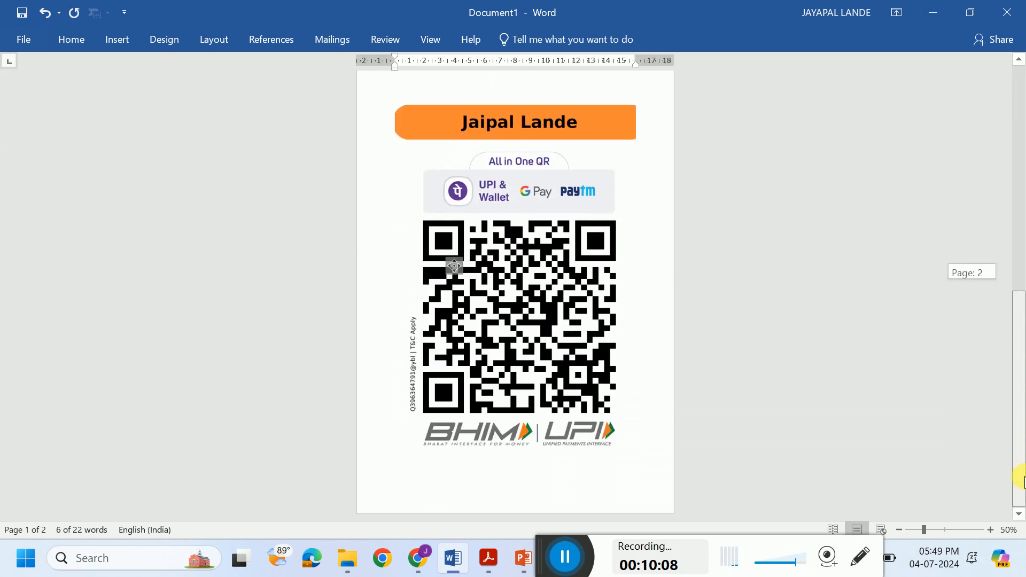
pyautogui.scroll(3, 913, 454)
pyautogui.scroll(-1, 579, 330)
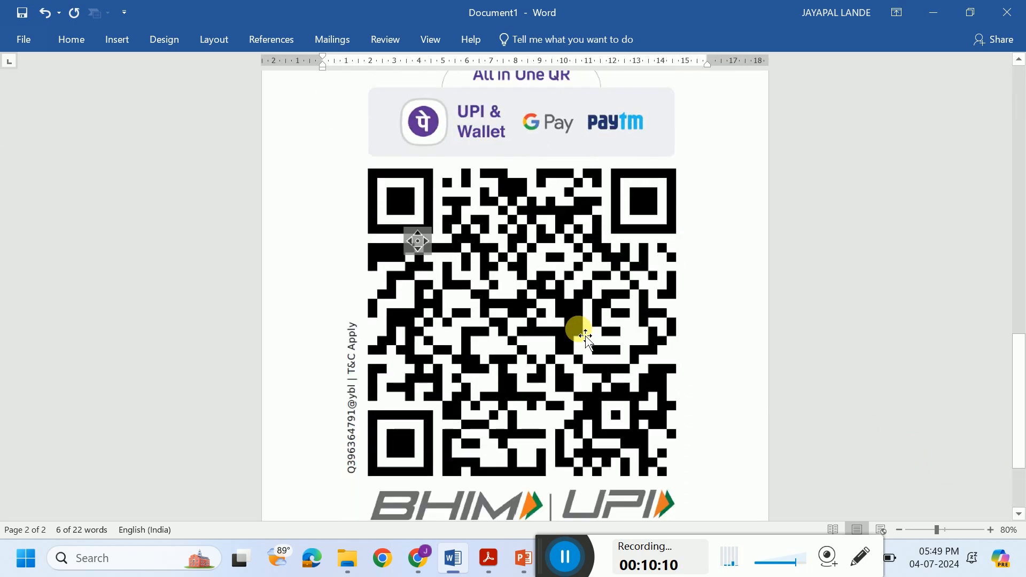
pyautogui.scroll(5, 861, 326)
pyautogui.scroll(5, 861, 325)
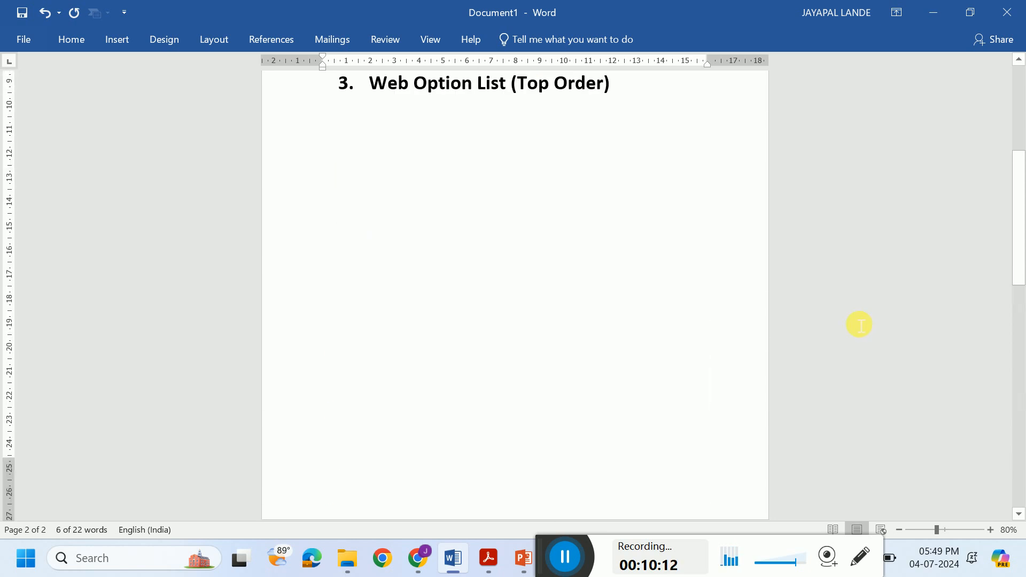
pyautogui.scroll(4, 861, 330)
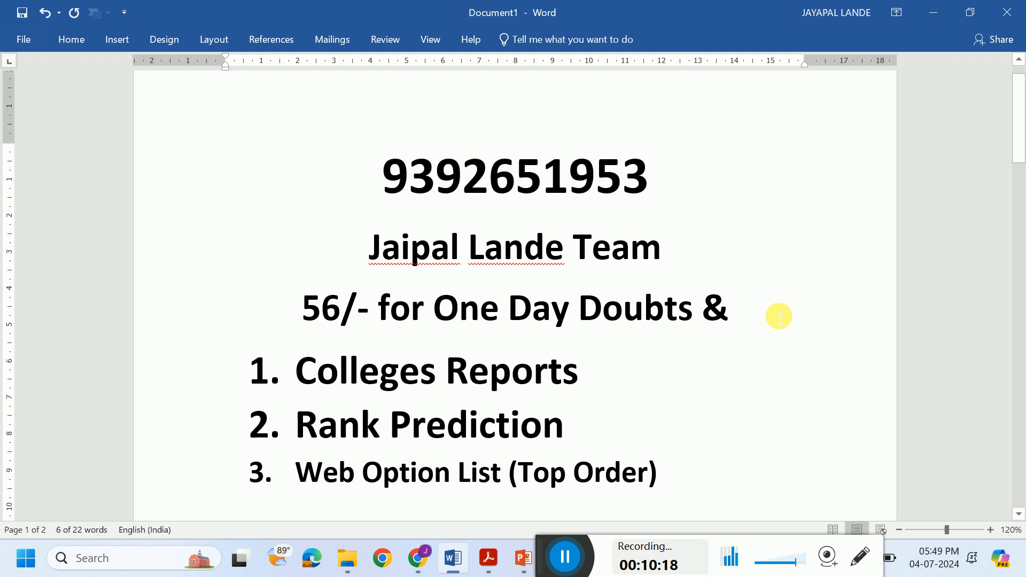
pyautogui.scroll(-12, 779, 317)
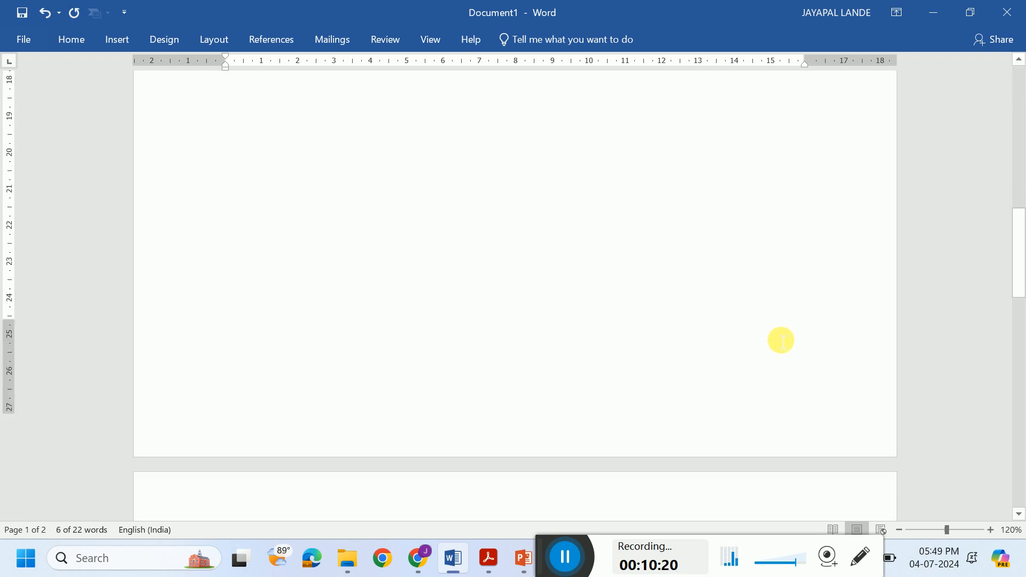
pyautogui.scroll(12, 783, 342)
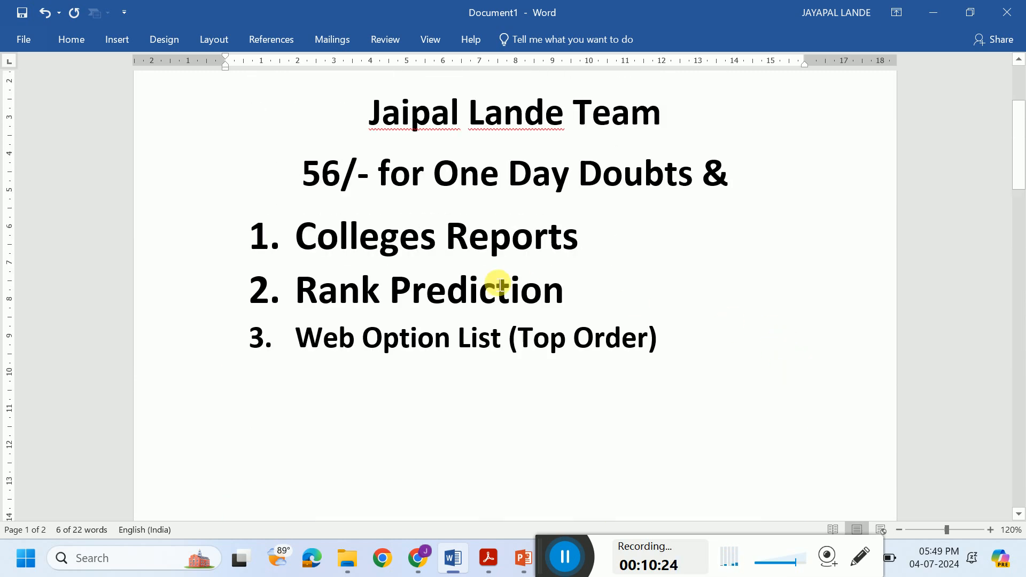
# Add "(5)" directly after Colleges Reports in the first list item
pyautogui.click(585, 246)
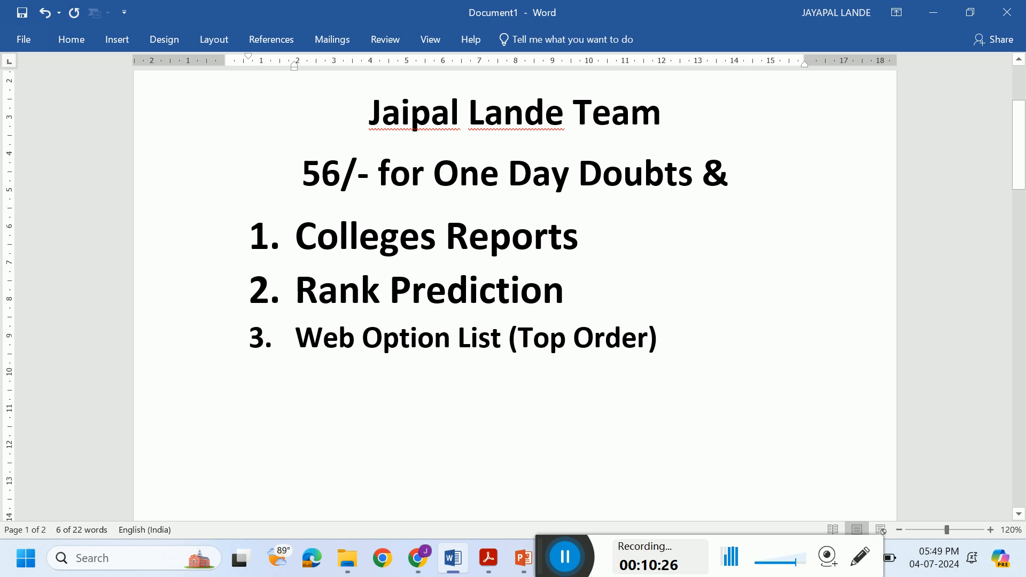
pyautogui.write('()')
pyautogui.press('Left')
pyautogui.write('5')
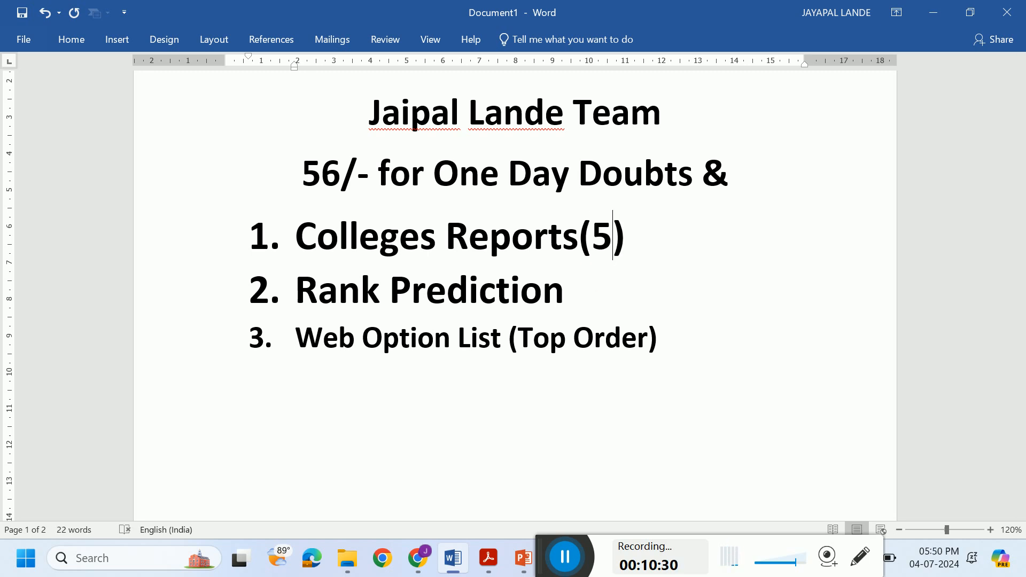
# Add a fourth item reading "Any Other reg" below Web Option List (Top Order)
pyautogui.click(680, 350)
pyautogui.press('Return')
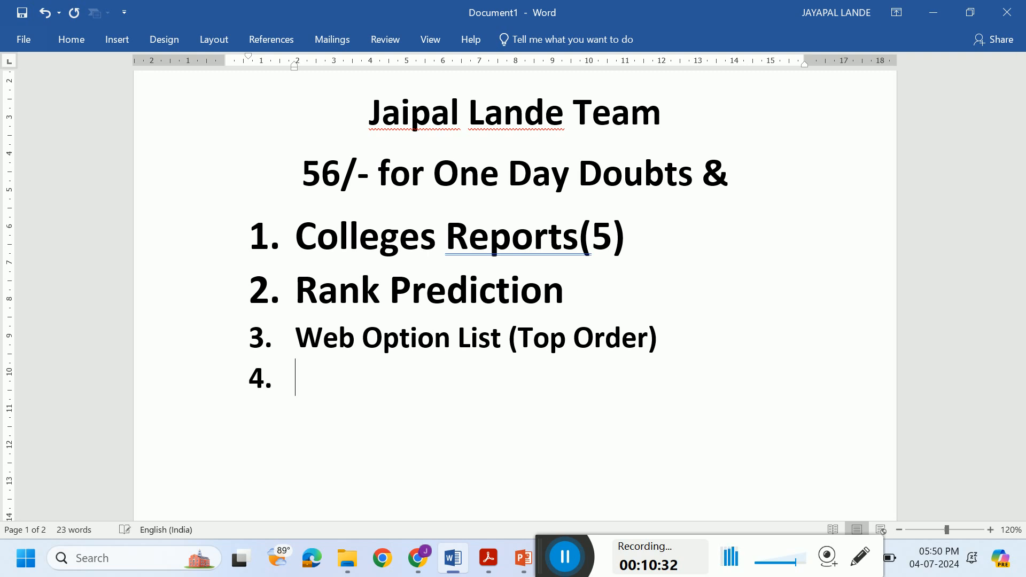
pyautogui.write('Any ')
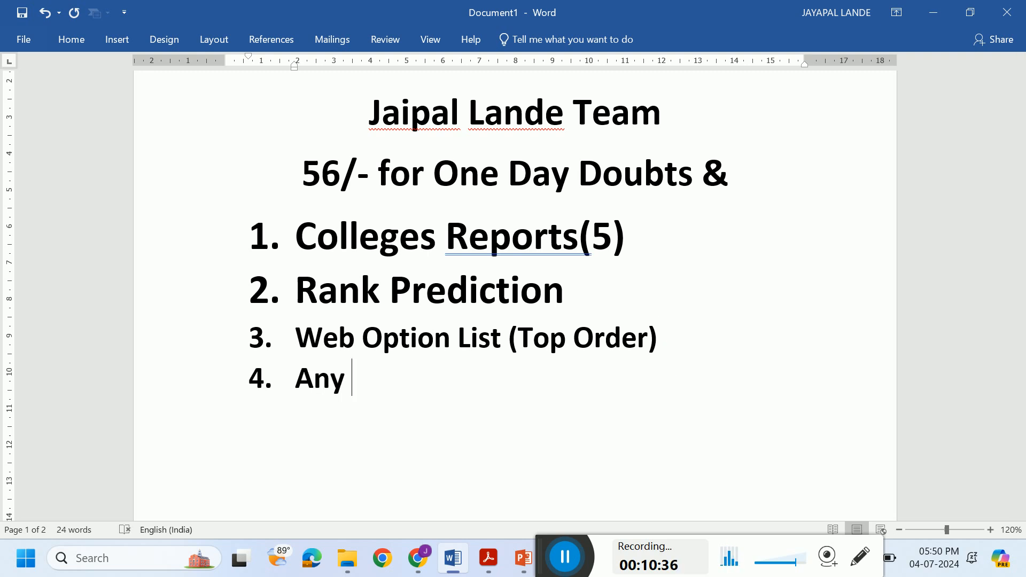
pyautogui.write('Other ')
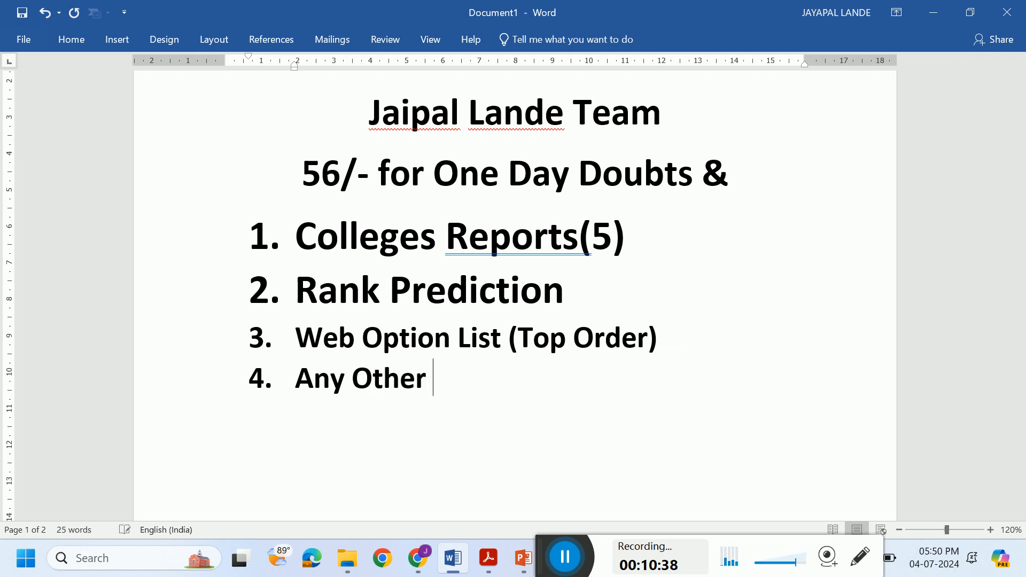
pyautogui.write('reg')
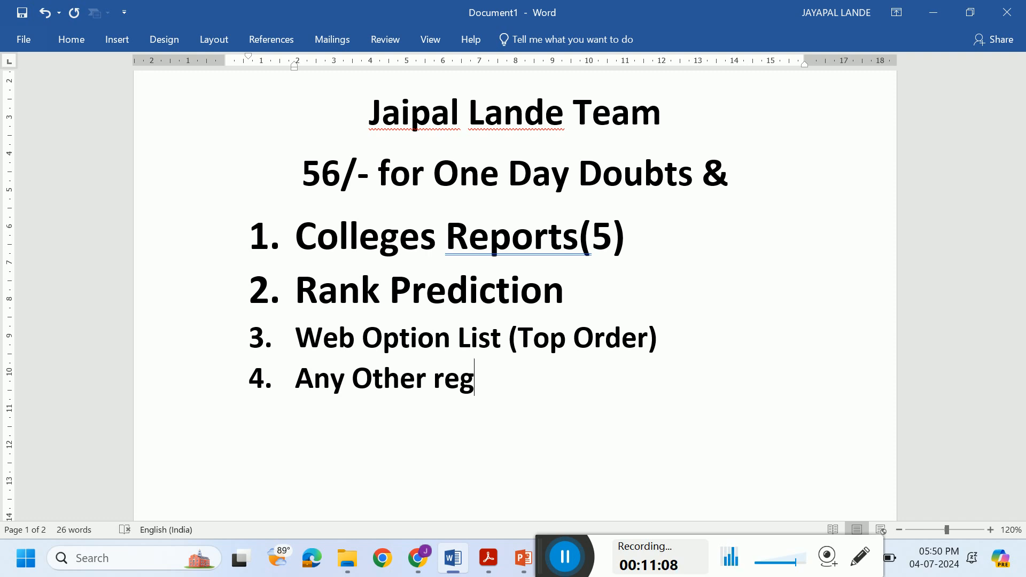
pyautogui.scroll(3, 665, 343)
pyautogui.scroll(-1, 657, 326)
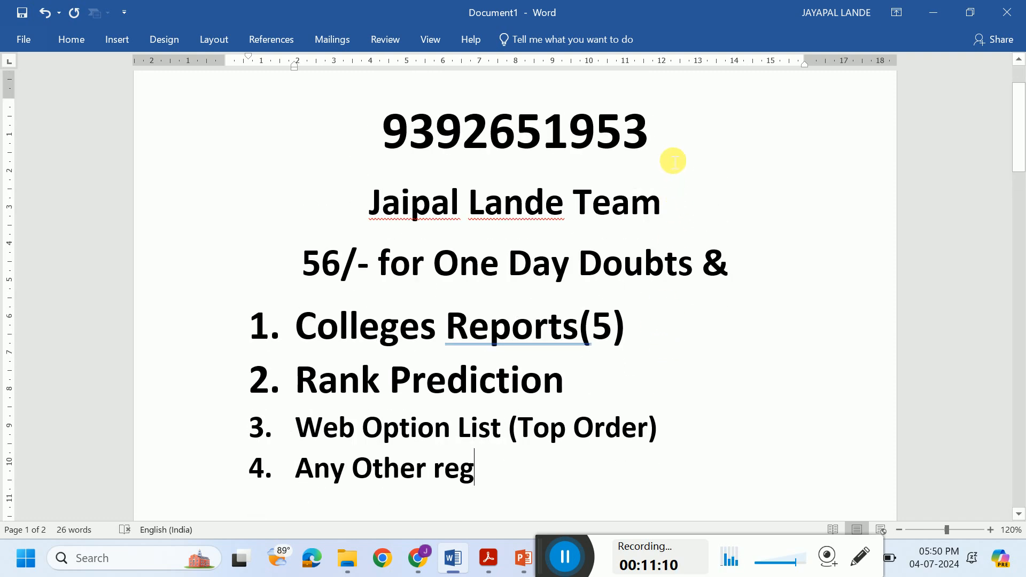
pyautogui.moveTo(663, 139); pyautogui.dragTo(367, 103)
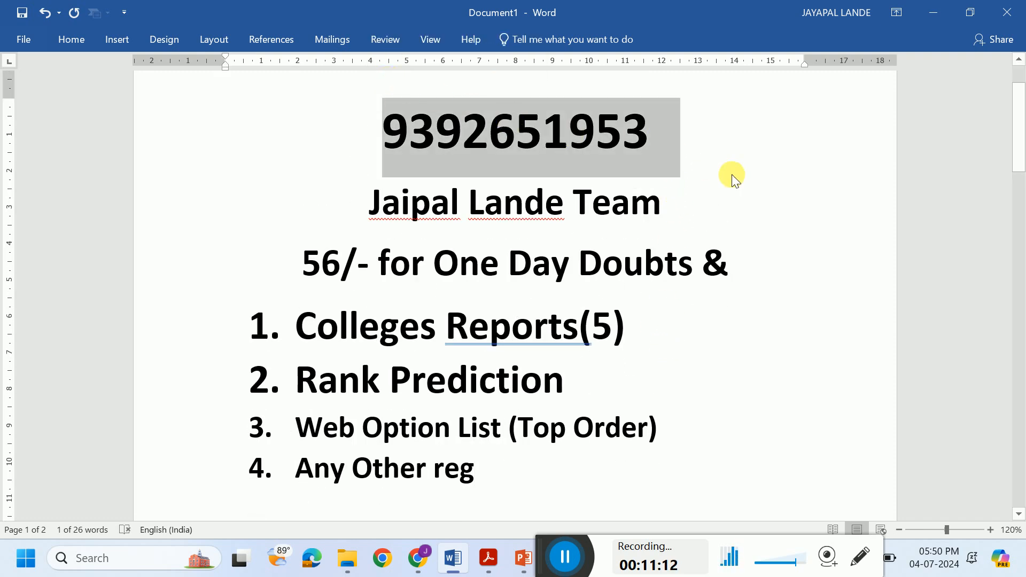
pyautogui.write('bb')
pyautogui.hotkey('ctrl', 'z')
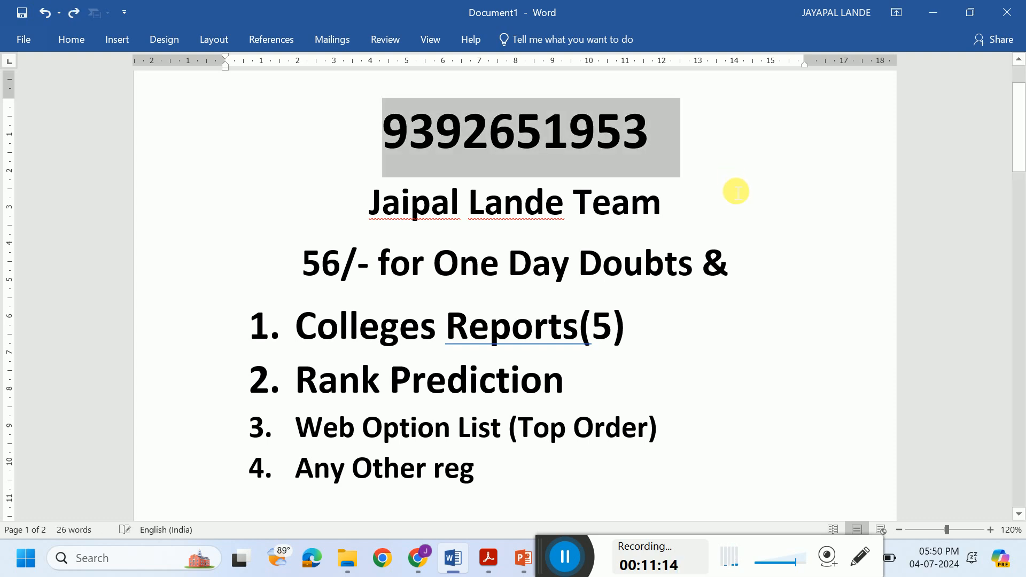
pyautogui.click(766, 178)
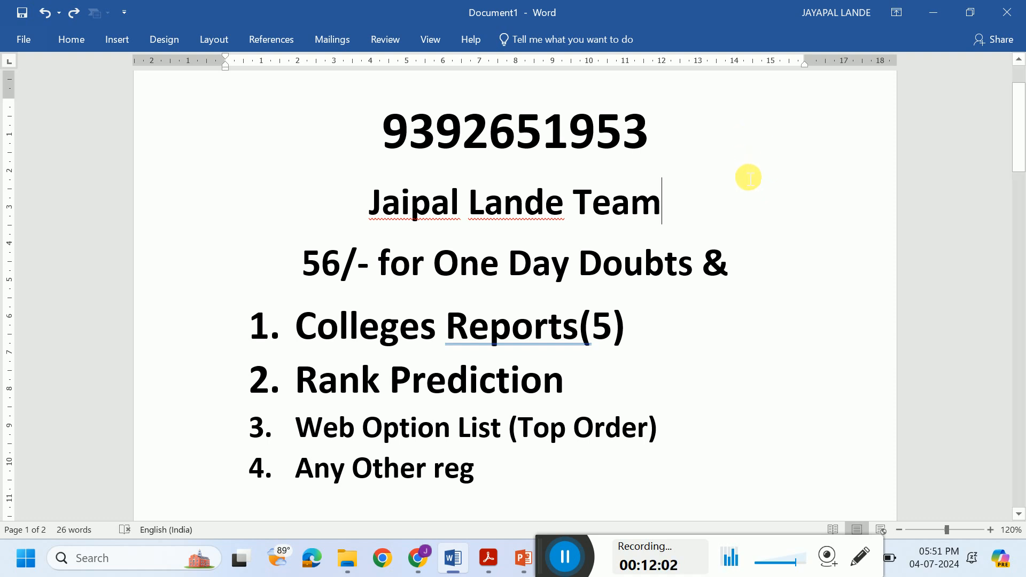
# Add a new line reading "WhatsApp" below the contact number at the start of the document
pyautogui.scroll(-8, 749, 182)
pyautogui.scroll(-15, 749, 246)
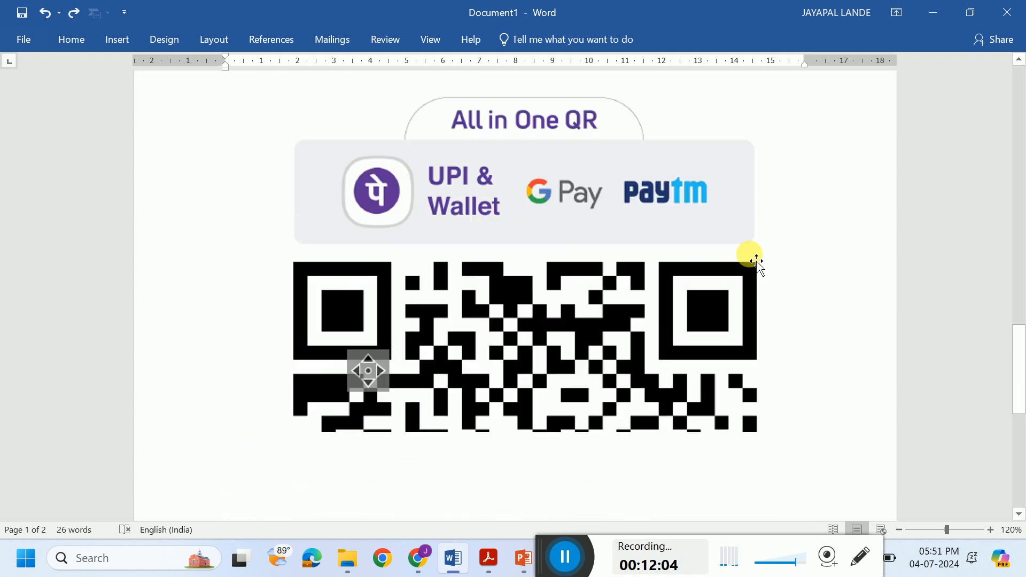
pyautogui.keyDown('ctrl'); pyautogui.scroll(-4, 836, 299); pyautogui.keyUp('ctrl')
pyautogui.scroll(-5, 806, 348)
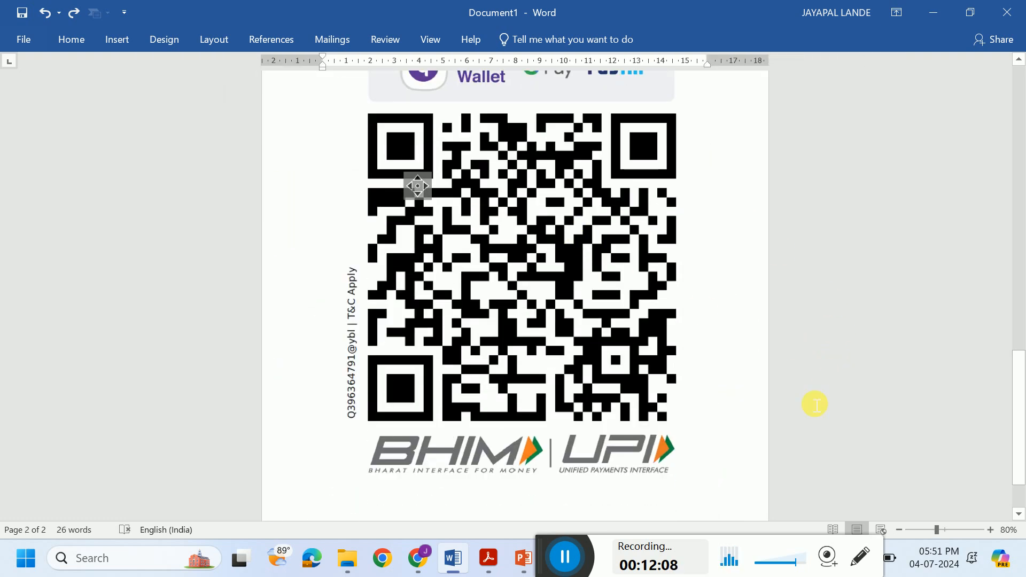
pyautogui.scroll(15, 627, 327)
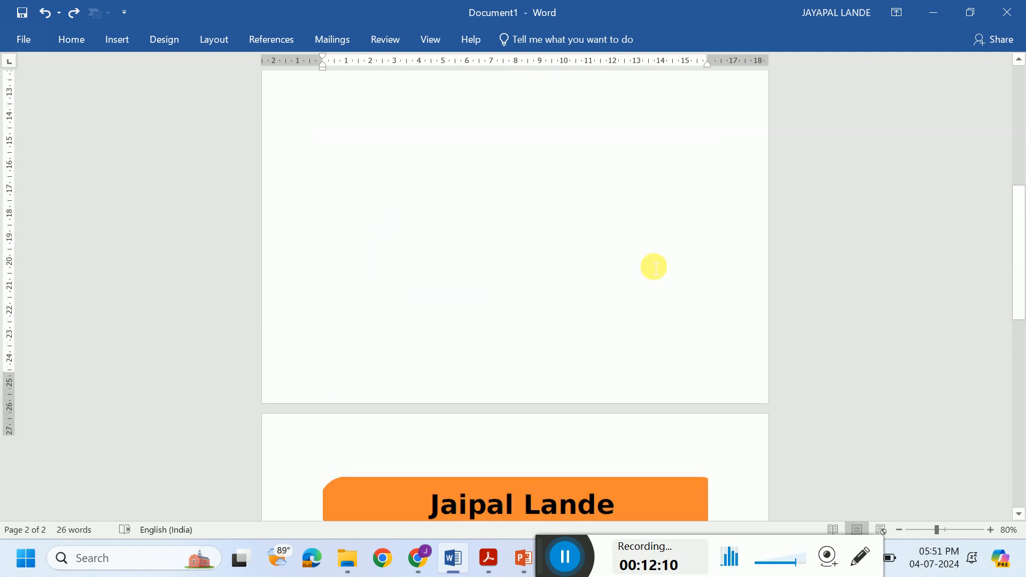
pyautogui.click(625, 176)
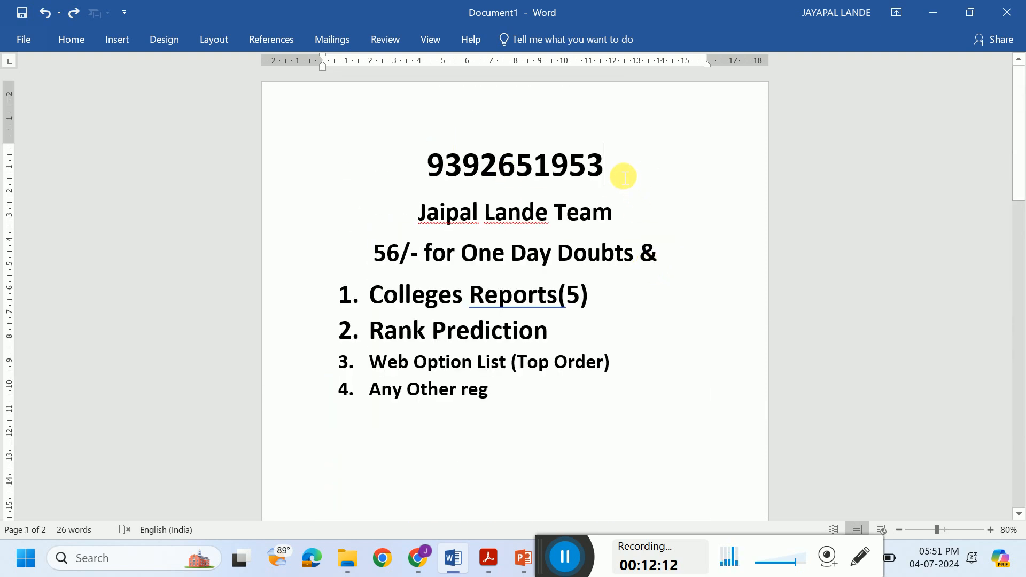
pyautogui.press('Return')
pyautogui.write('Whats')
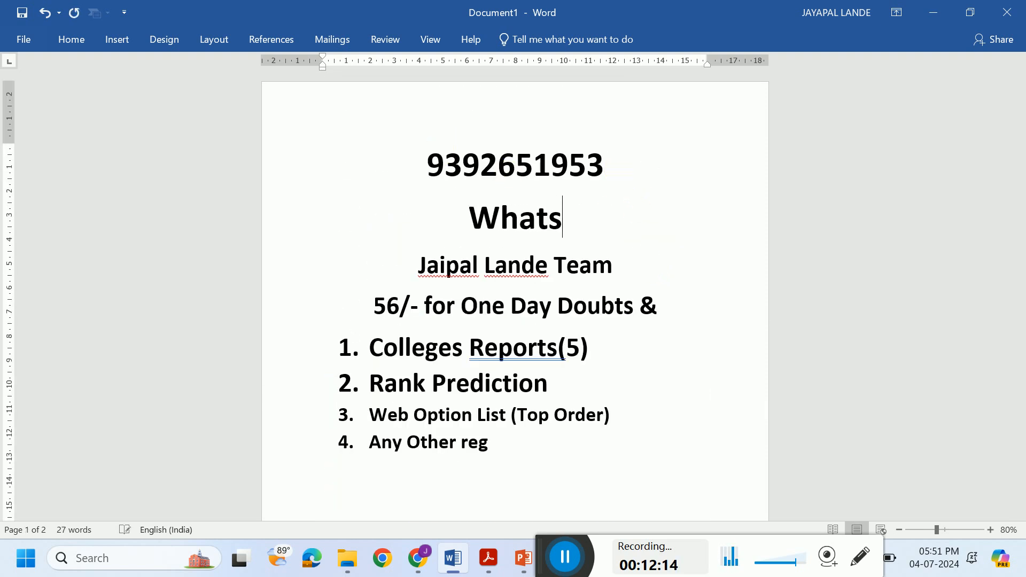
pyautogui.write('Appp')
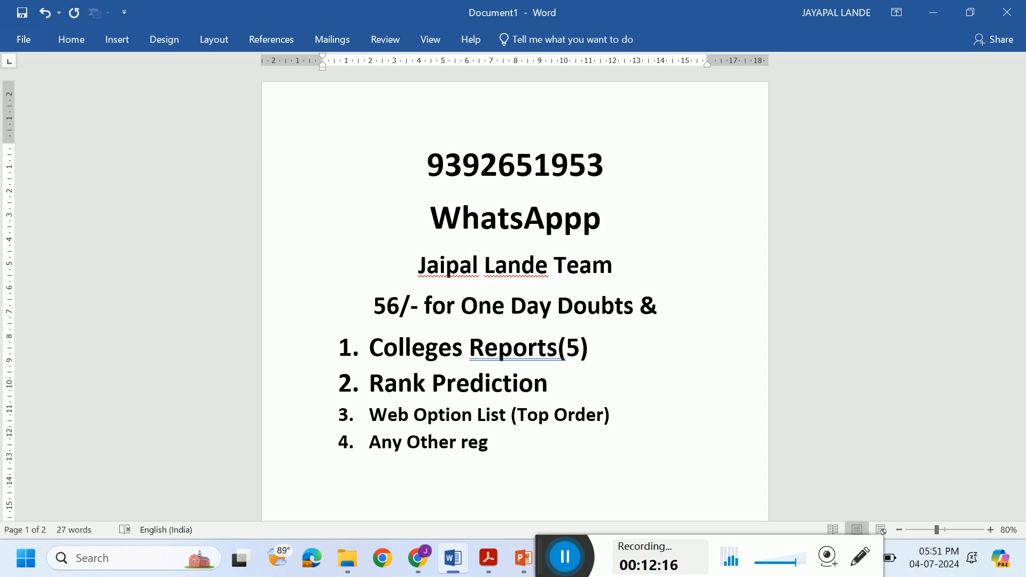
pyautogui.press('BackSpace')
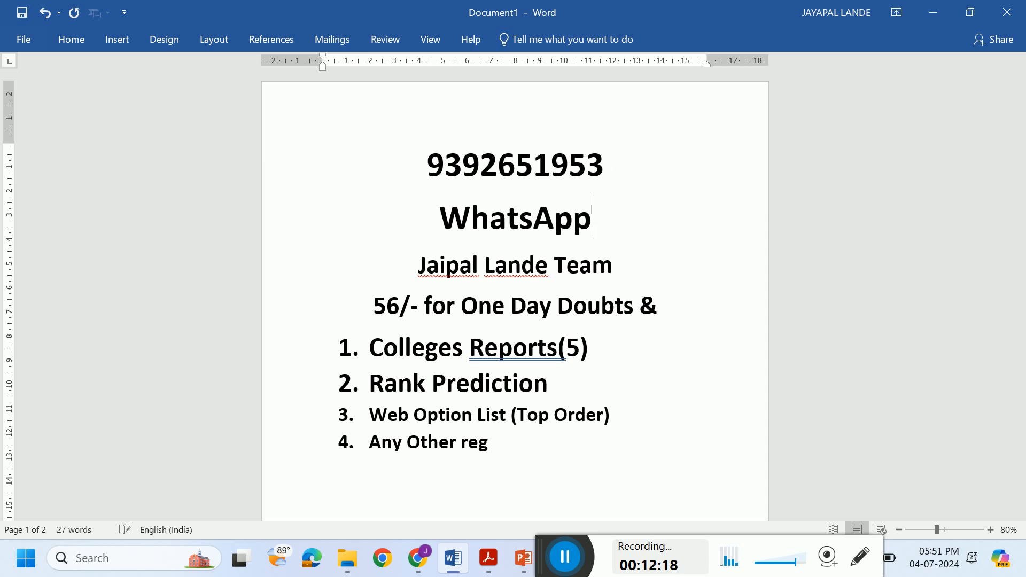
# Switch to the guidance website in Chrome, dismiss the chat message, and mark the 55/- Only registration option on the zoomed page
pyautogui.click(418, 558)
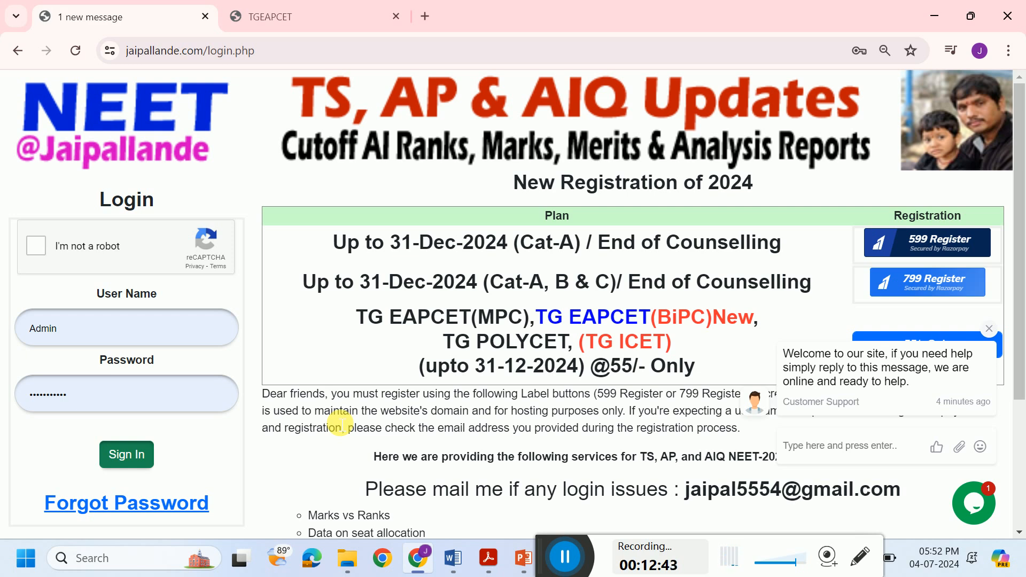
pyautogui.click(990, 329)
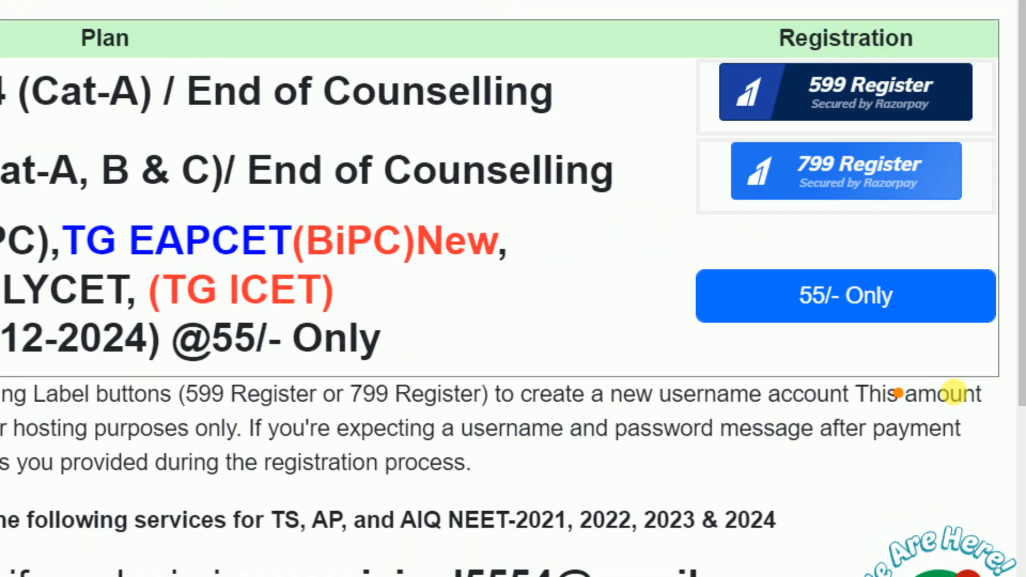
pyautogui.moveTo(954, 317)
pyautogui.mouseDown()
pyautogui.moveTo(943, 314)
pyautogui.moveTo(1011, 357)
pyautogui.mouseUp()
pyautogui.moveTo(1013, 322); pyautogui.dragTo(910, 223)
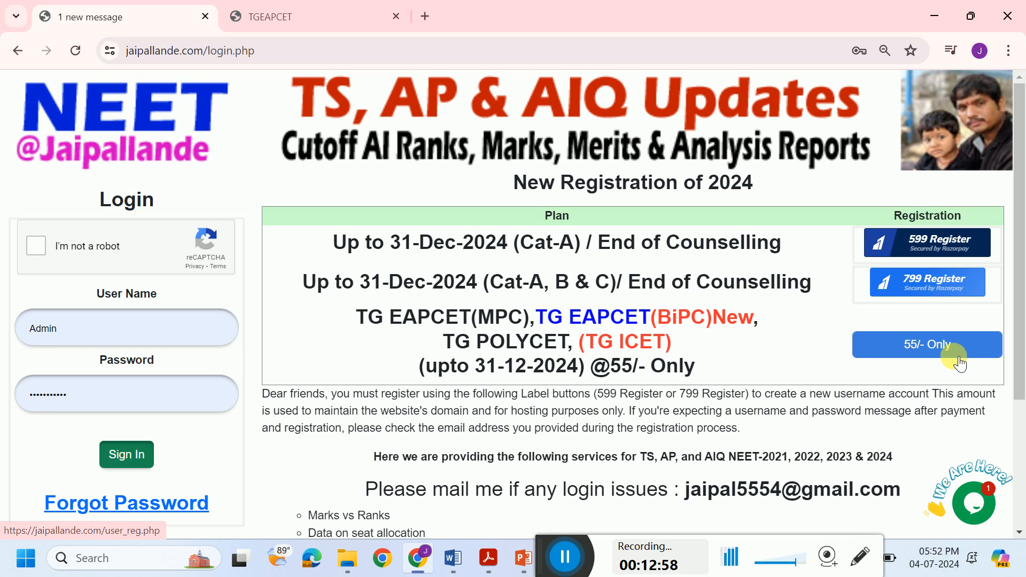
# Switch to Document1 in Word and back to the website's login page in Chrome
pyautogui.hotkey('alt', 'Tab')
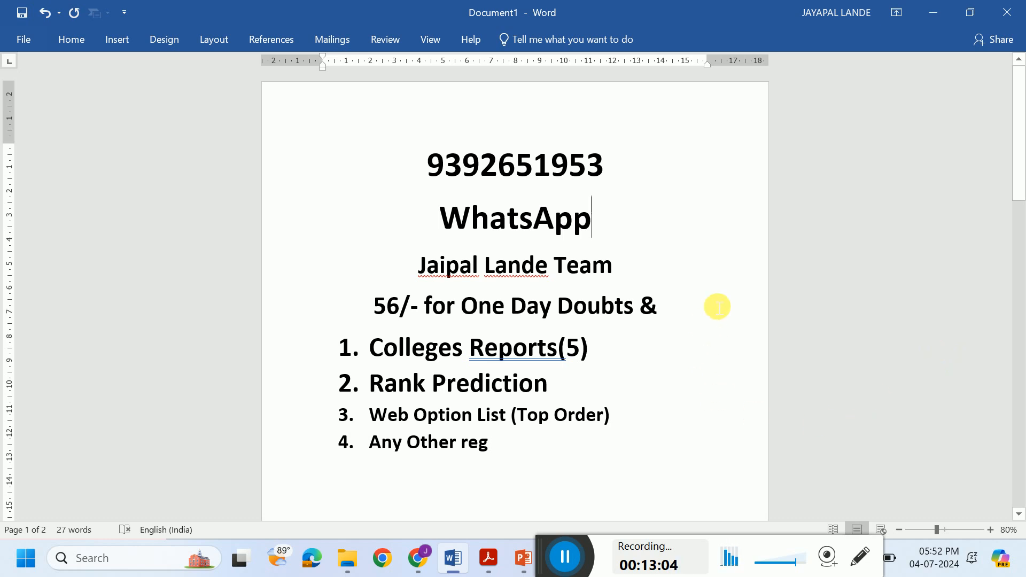
pyautogui.hotkey('alt', 'Tab')
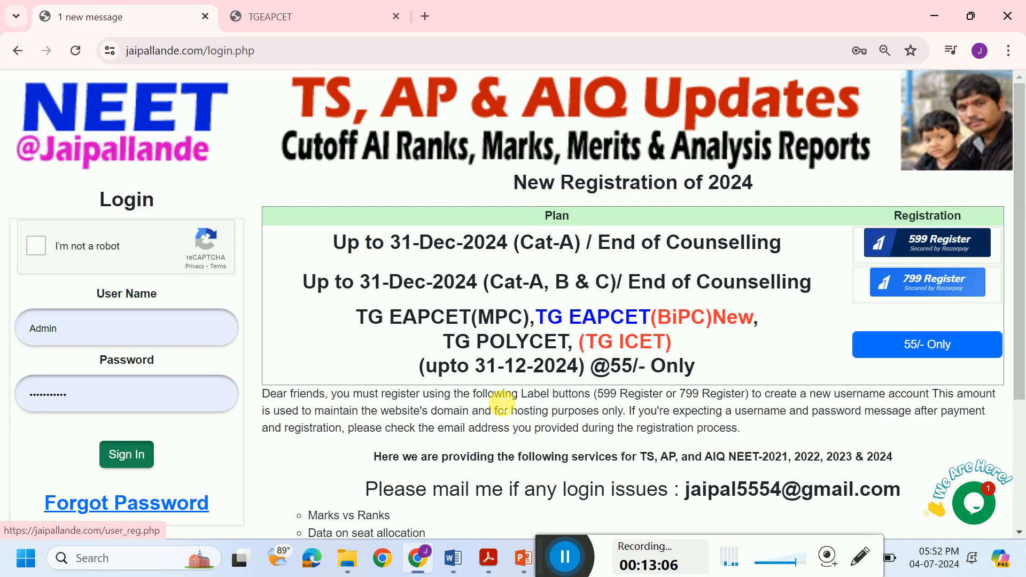